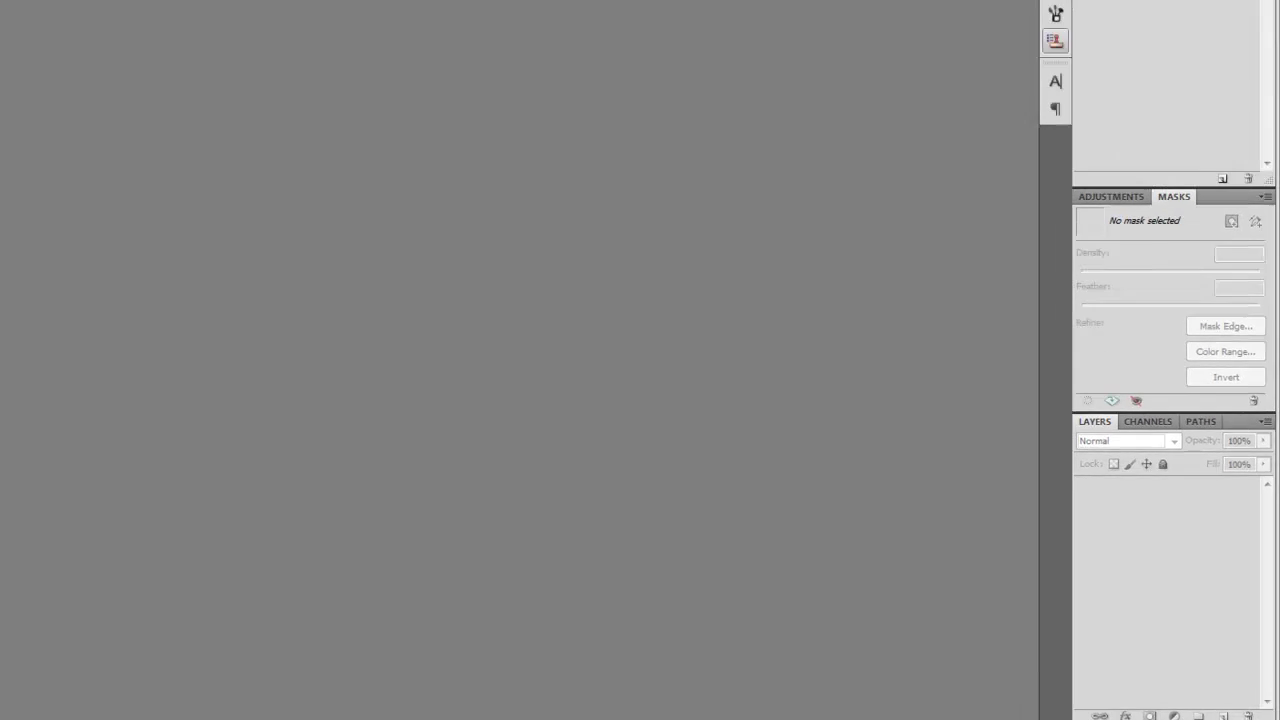
Step: Create a new 256×256 Photoshop document
{"action": "left_click", "coordinate": [20, 1]}
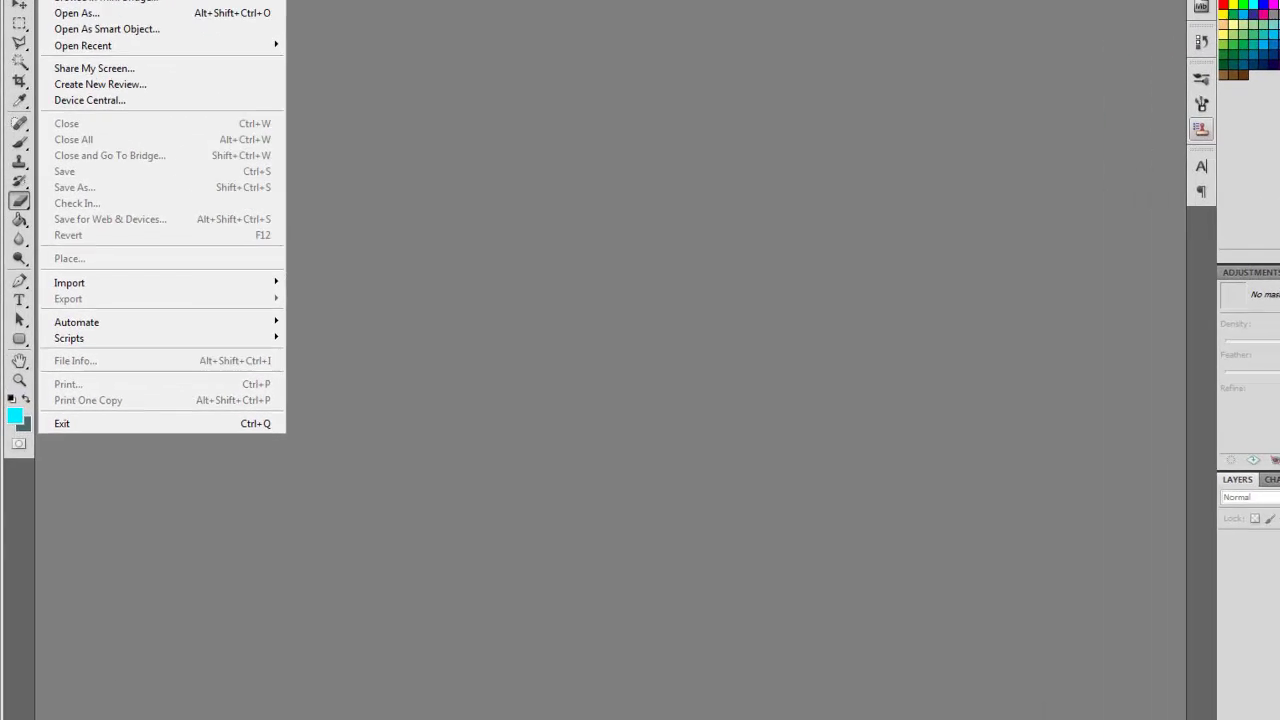
{"action": "left_click", "coordinate": [52, 8]}
{"action": "double_click", "coordinate": [811, 149]}
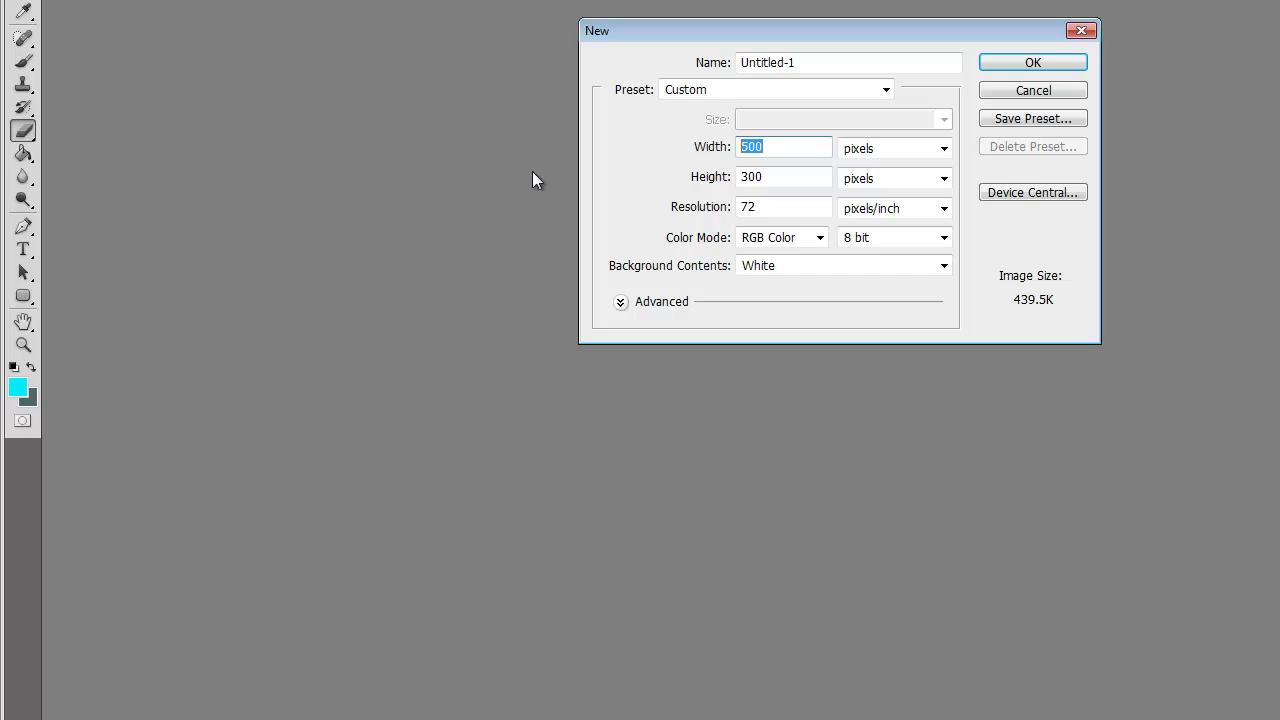
{"action": "type", "text": "256"}
{"action": "key", "text": "Tab"}
{"action": "type", "text": "6"}
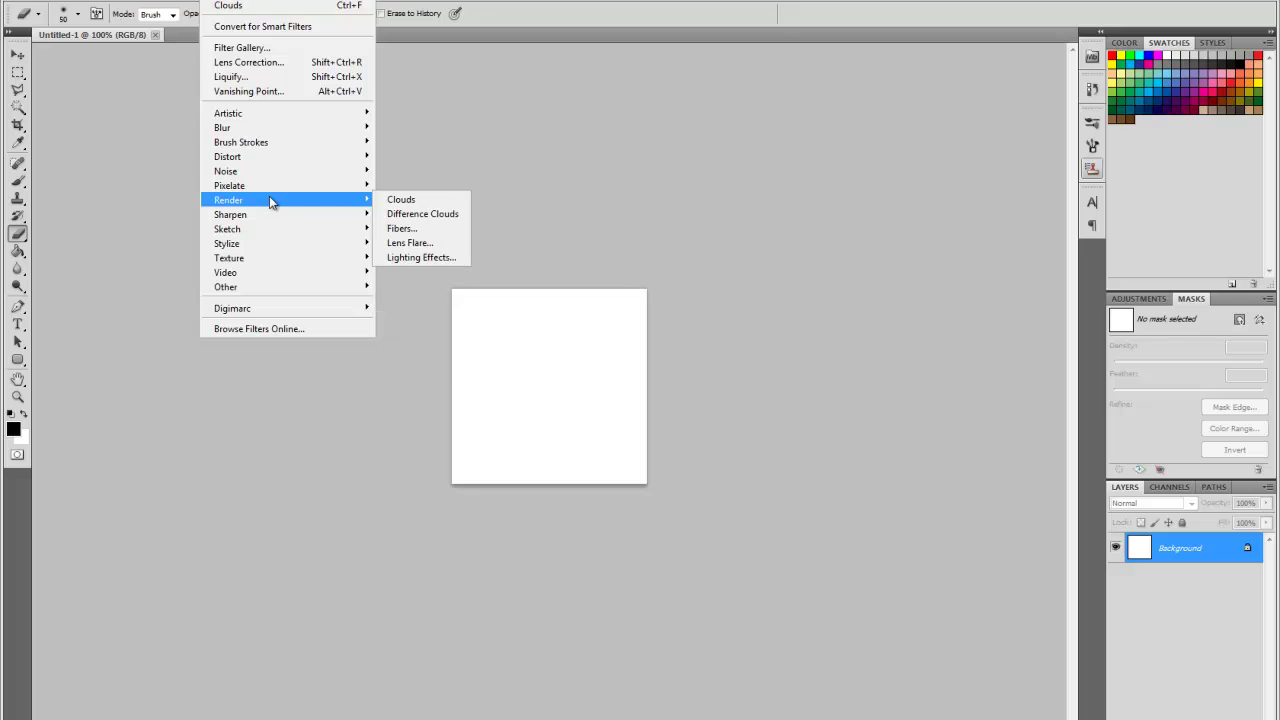
Step: Fill the canvas with rendered grey clouds and select all of it
{"action": "left_click", "coordinate": [420, 200]}
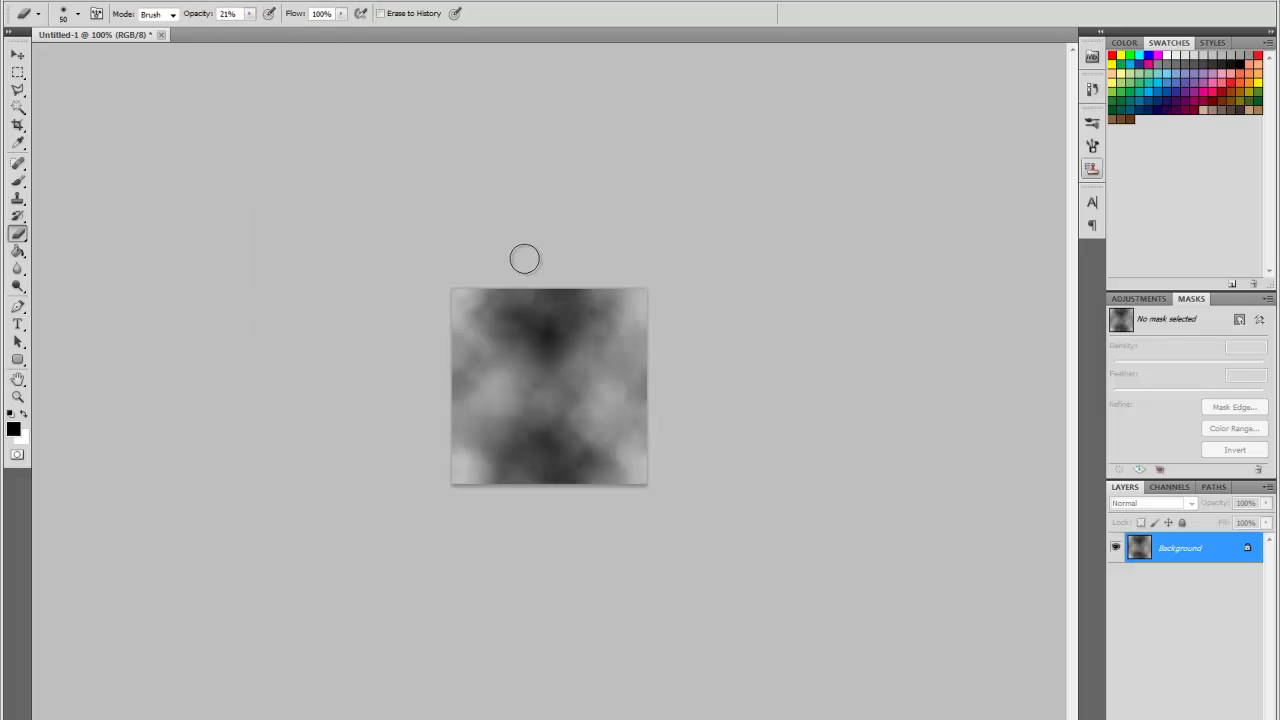
{"action": "key", "text": "m"}
{"action": "key", "text": "ctrl+a"}
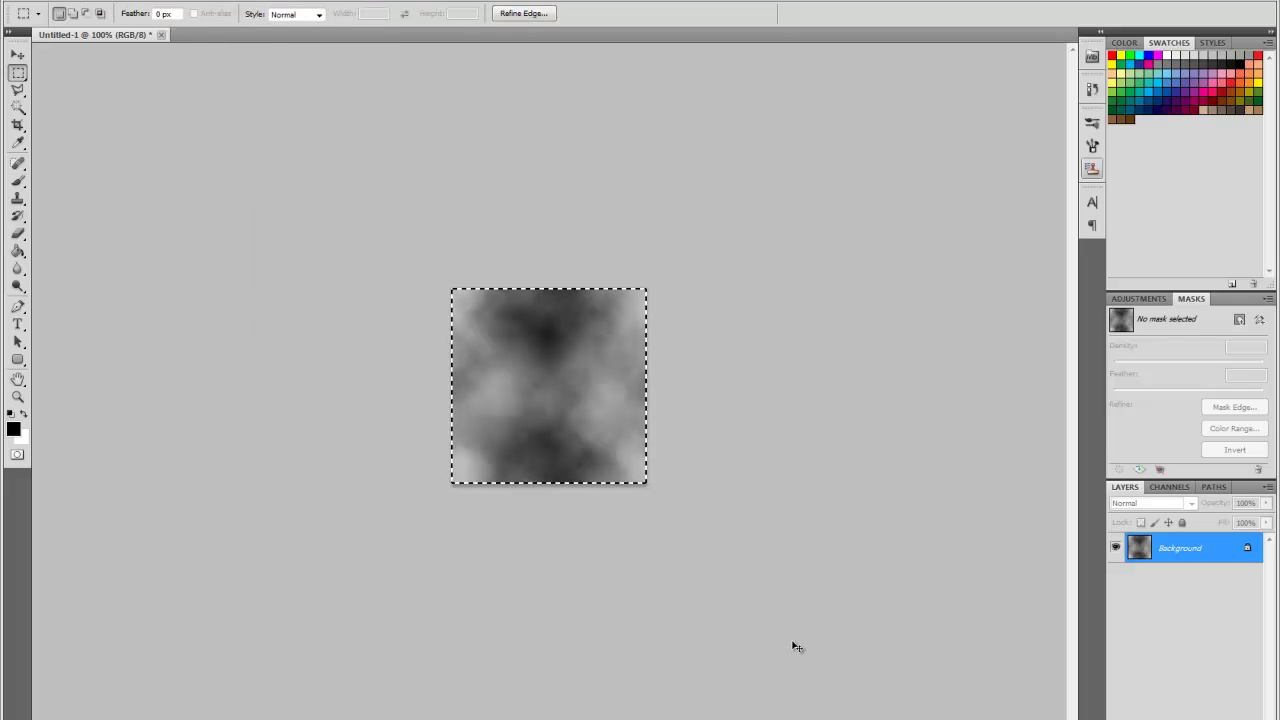
Step: Paste the copied clouds into a new 512×512 document, positioned in the top-left corner
{"action": "key", "text": "alt+f"}
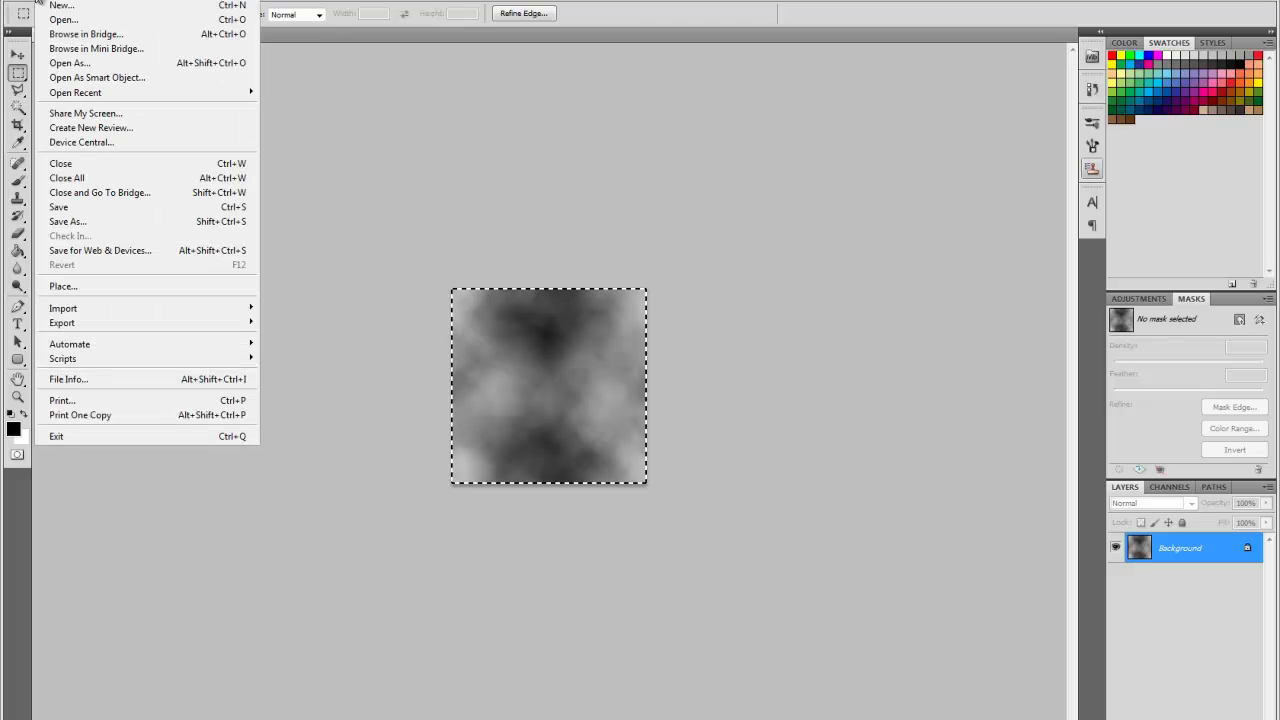
{"action": "key", "text": "Return"}
{"action": "double_click", "coordinate": [360, 123]}
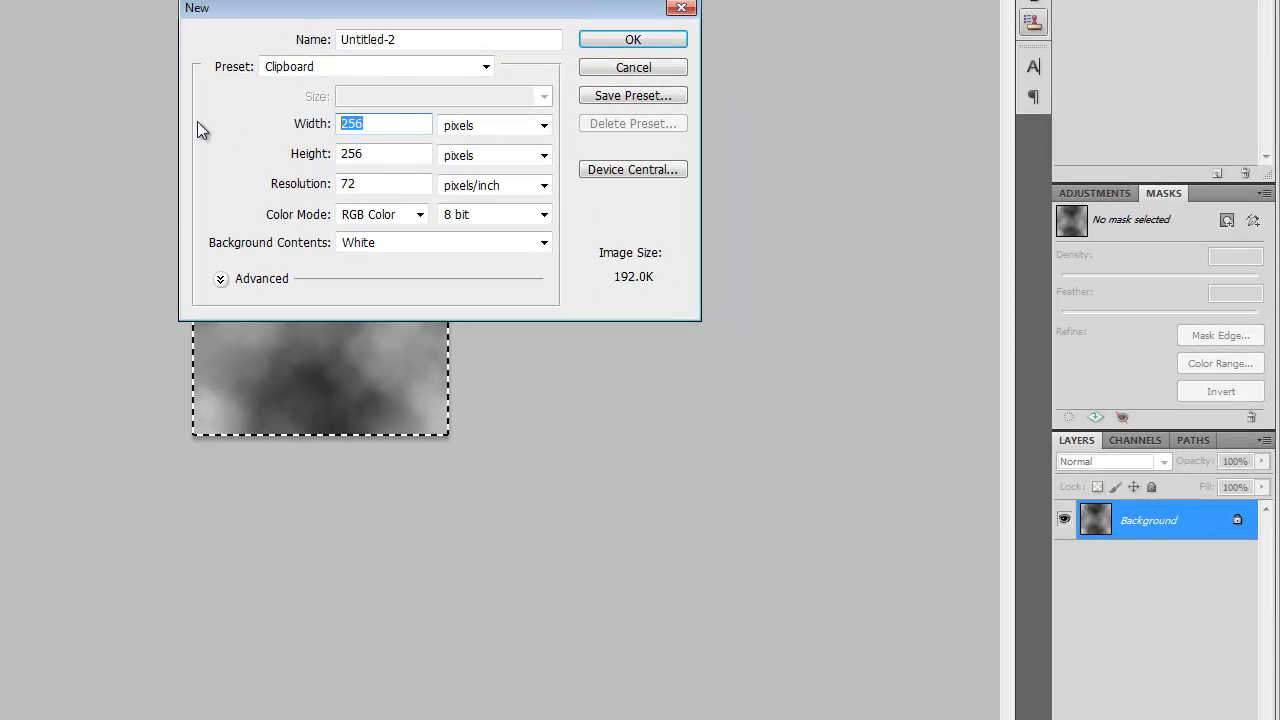
{"action": "type", "text": "512"}
{"action": "key", "text": "Tab"}
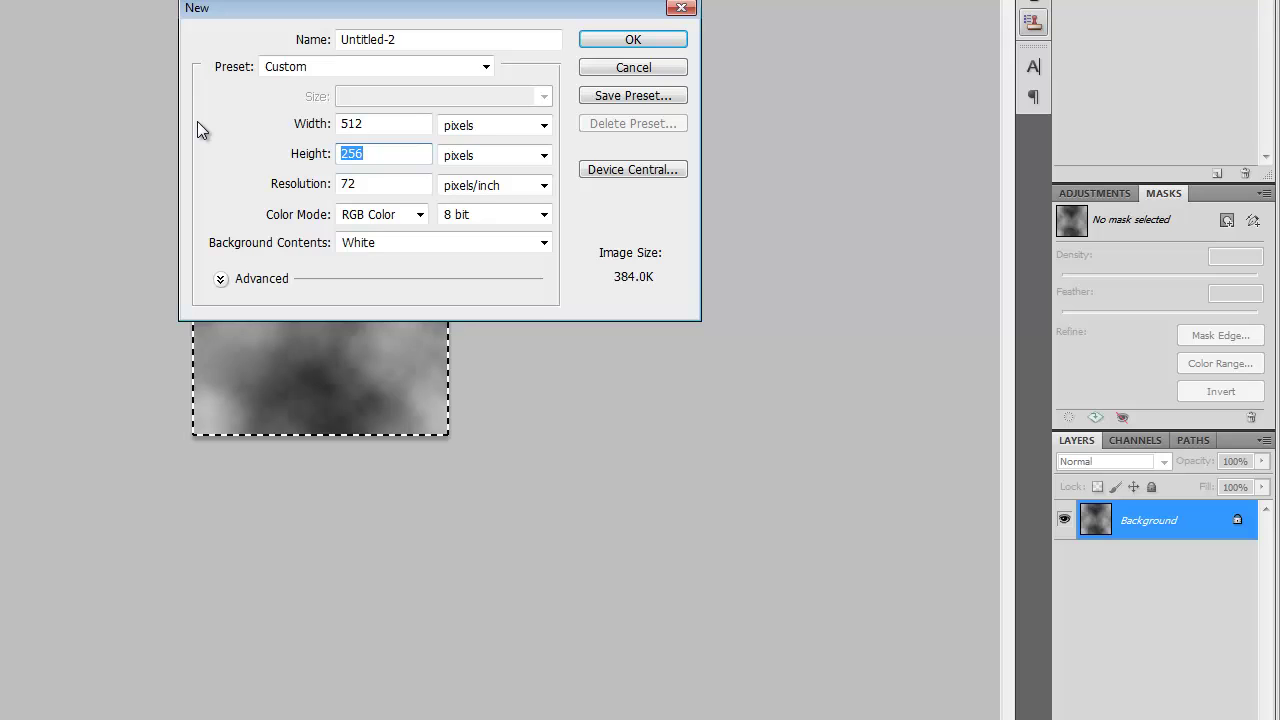
{"action": "type", "text": "512"}
{"action": "key", "text": "Return"}
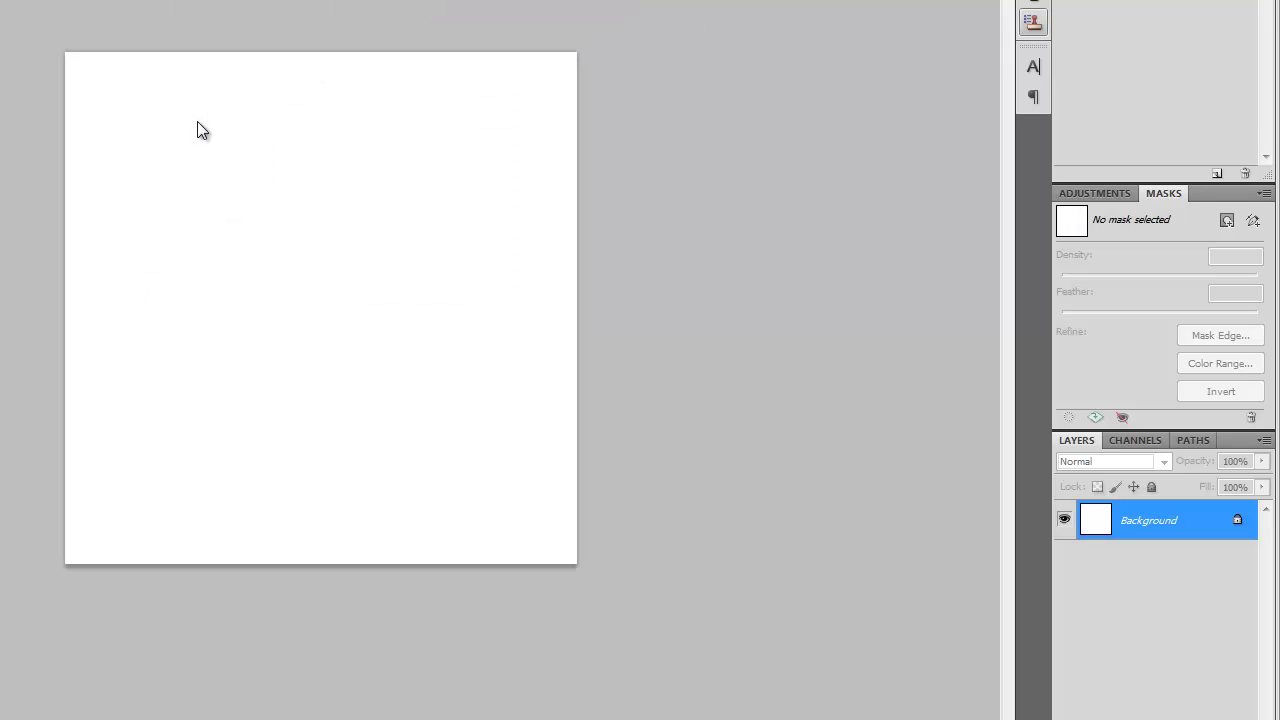
{"action": "key", "text": "ctrl+v"}
{"action": "left_click_drag", "start_coordinate": [287, 337], "coordinate": [167, 222]}
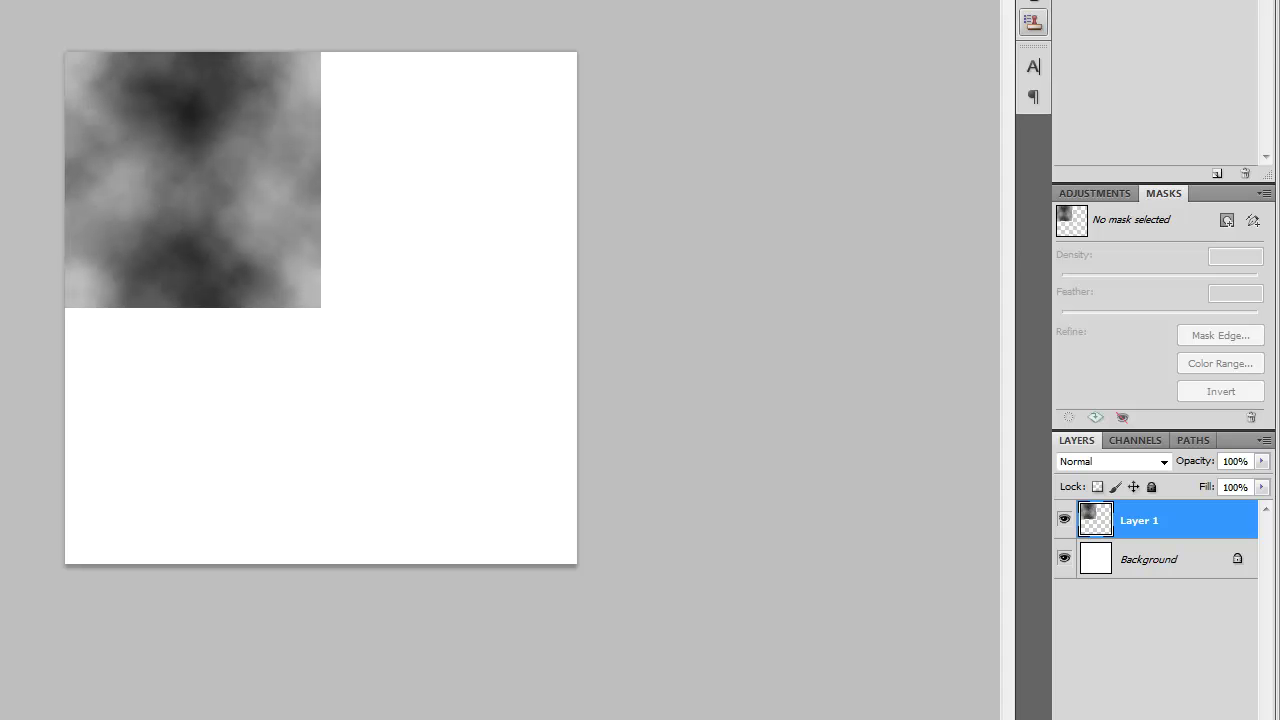
Step: Add a horizontally flipped copy of the clouds on the right and merge it into Layer 1
{"action": "right_click", "coordinate": [1140, 520]}
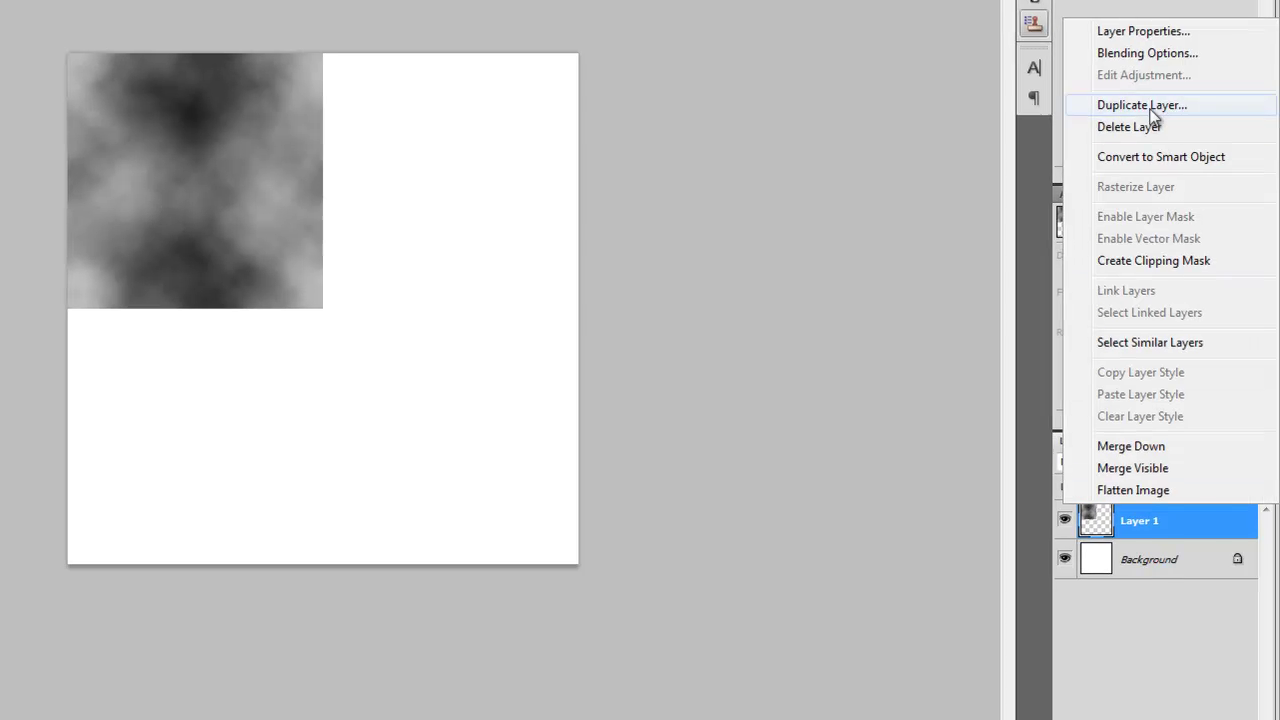
{"action": "left_click", "coordinate": [1085, 104]}
{"action": "left_click", "coordinate": [700, 162]}
{"action": "mouse_move", "coordinate": [514, 268]}
{"action": "left_mouse_down"}
{"action": "mouse_move", "coordinate": [610, 294]}
{"action": "mouse_move", "coordinate": [600, 298]}
{"action": "left_mouse_up"}
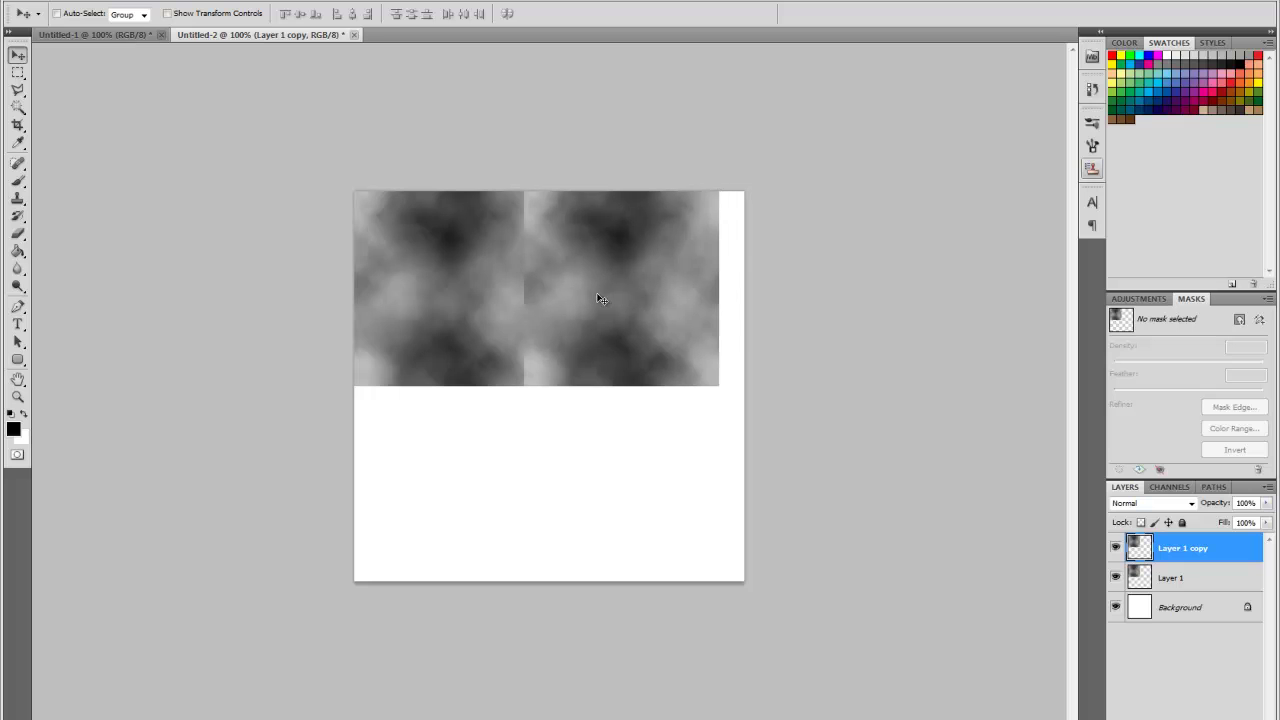
{"action": "left_click", "coordinate": [77, 3]}
{"action": "mouse_move", "coordinate": [97, 286]}
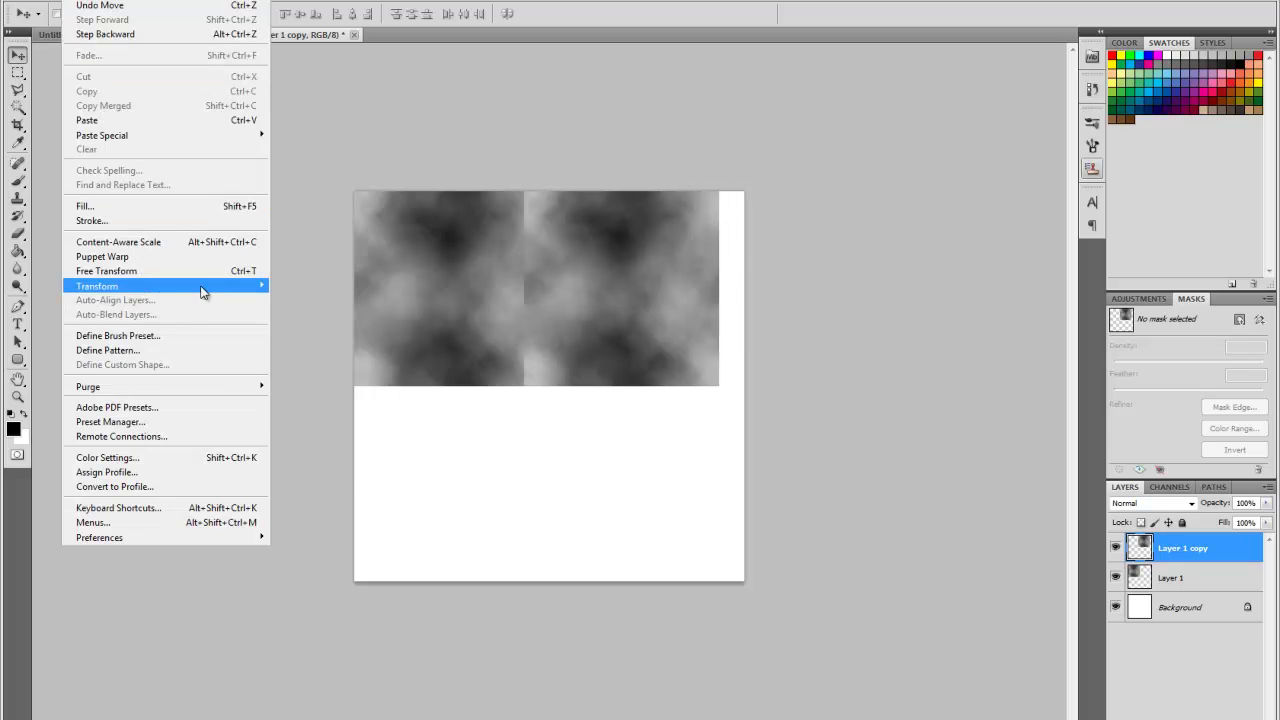
{"action": "left_click", "coordinate": [320, 450]}
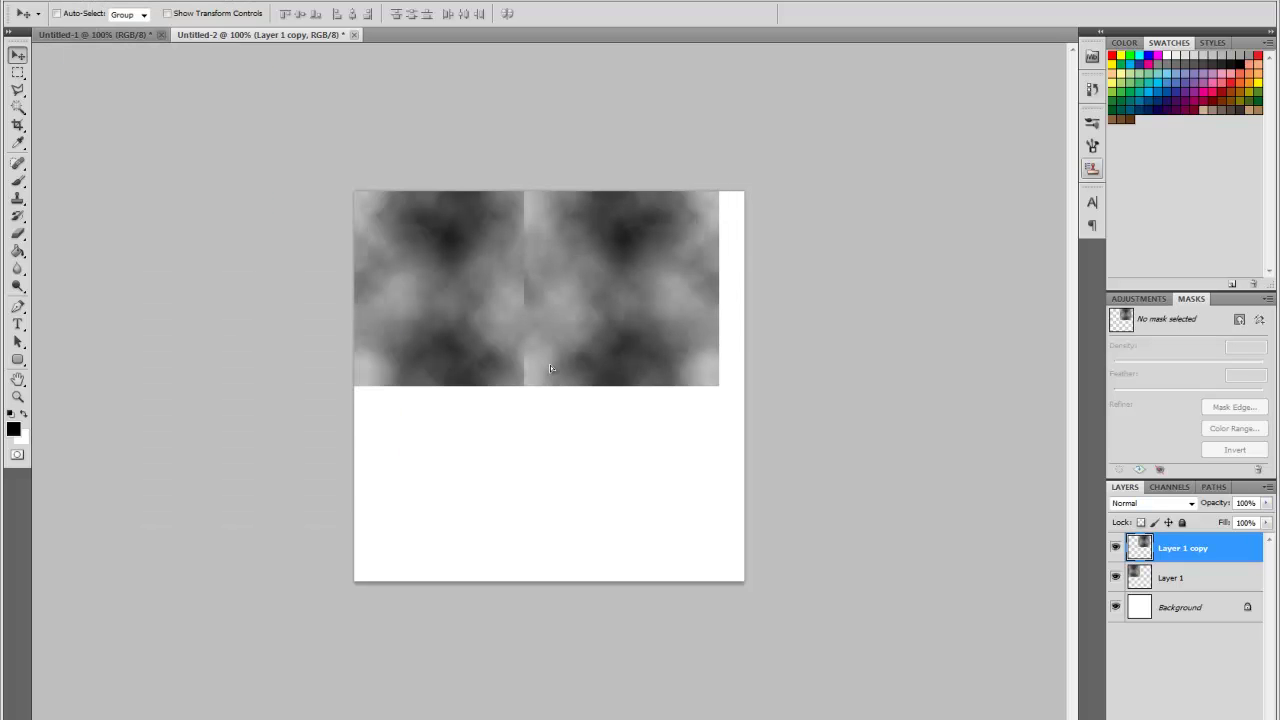
{"action": "left_click_drag", "start_coordinate": [550, 369], "coordinate": [574, 369]}
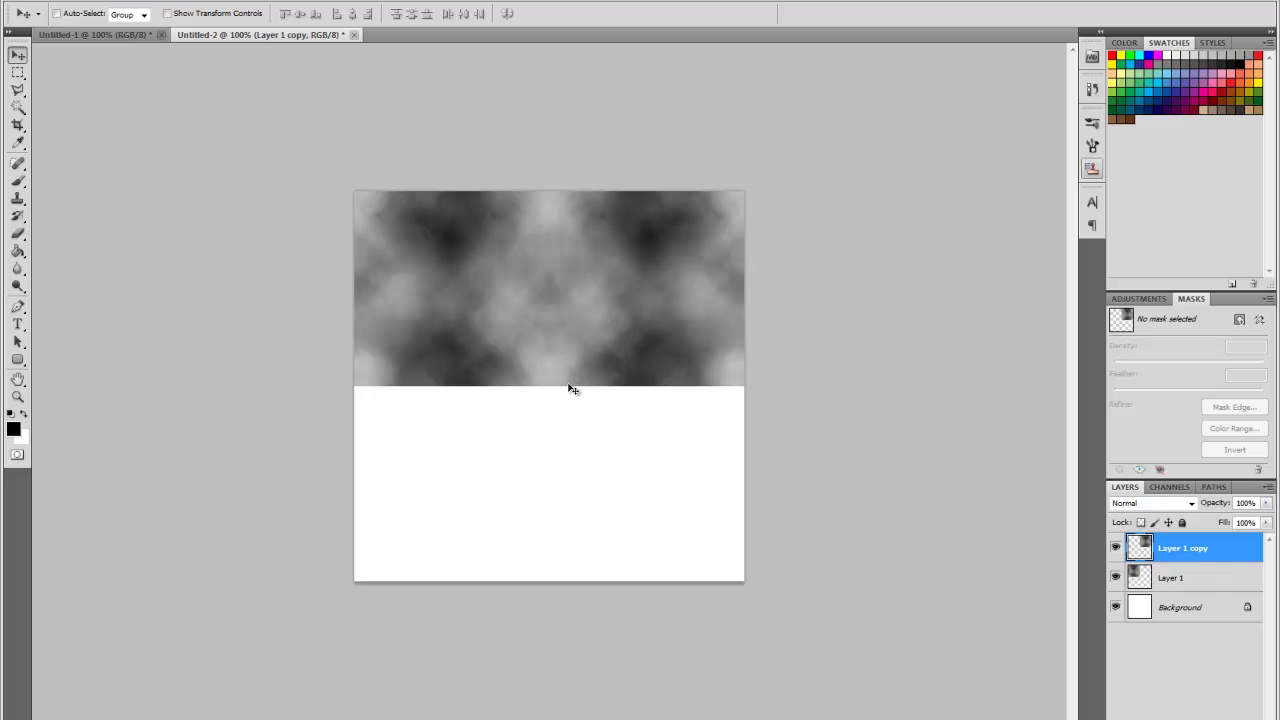
{"action": "key", "text": "ctrl+e"}
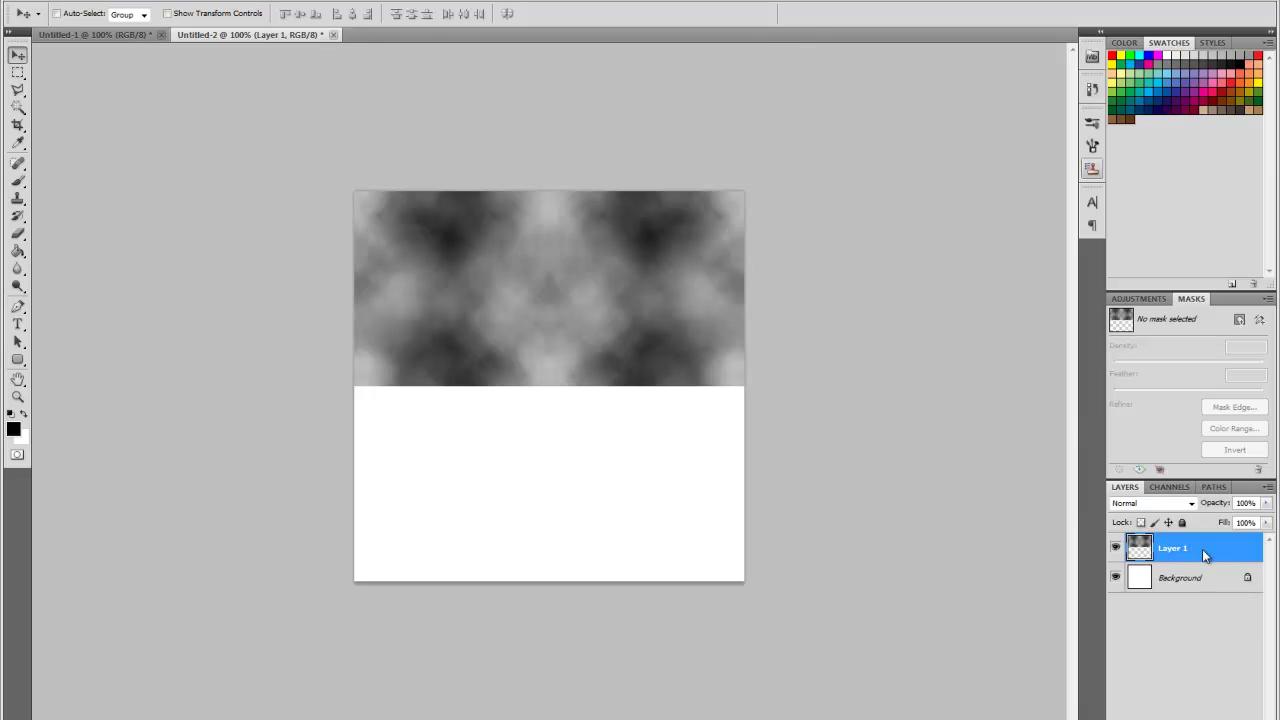
Step: Add a vertically flipped copy of Layer 1 along the canvas bottom
{"action": "right_click", "coordinate": [1202, 549]}
{"action": "left_click", "coordinate": [1175, 248]}
{"action": "left_click", "coordinate": [746, 225]}
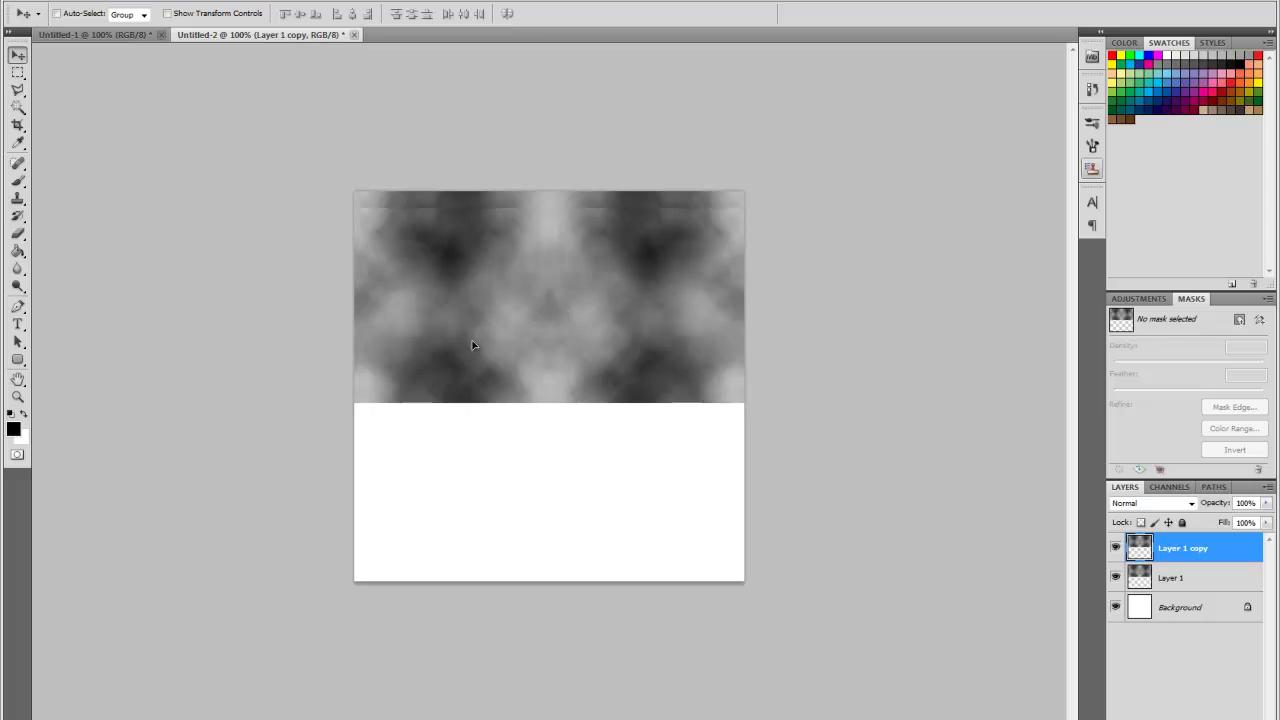
{"action": "left_click_drag", "start_coordinate": [471, 290], "coordinate": [466, 390]}
{"action": "left_click", "coordinate": [78, 10]}
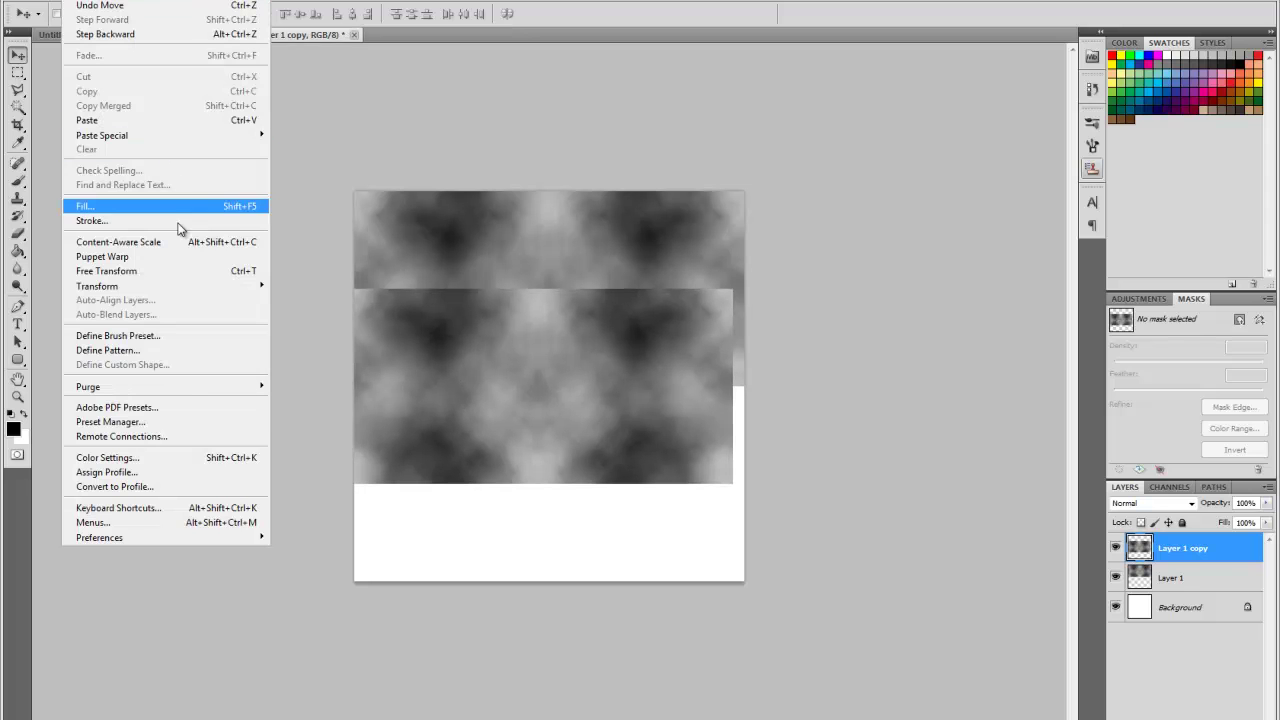
{"action": "mouse_move", "coordinate": [97, 286]}
{"action": "left_click", "coordinate": [339, 465]}
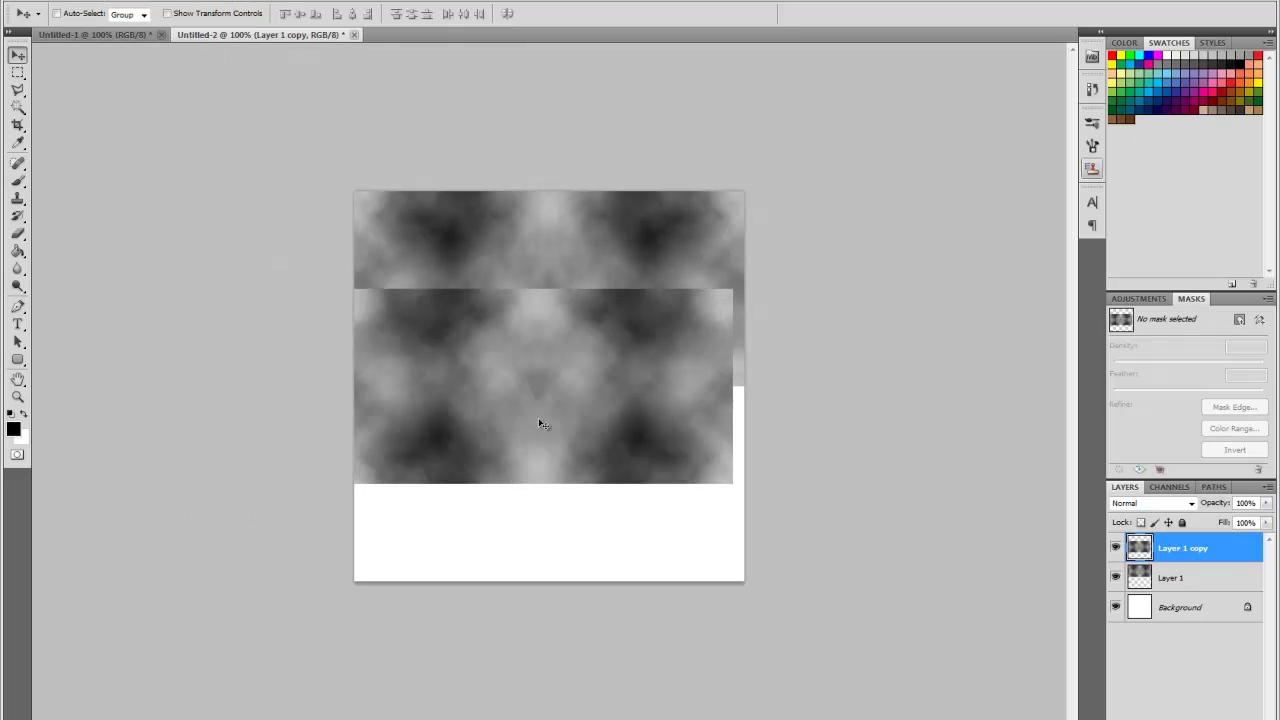
{"action": "left_click_drag", "start_coordinate": [540, 423], "coordinate": [566, 515]}
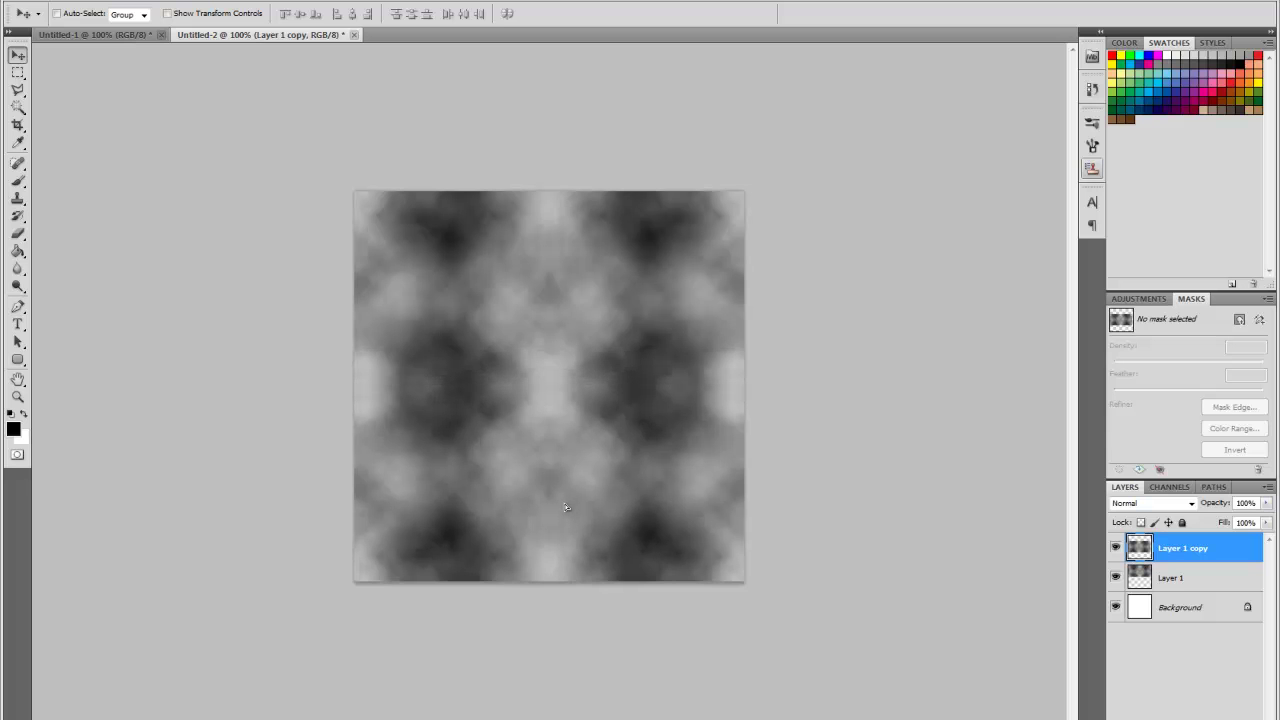
Step: Save the texture as scrollingtexture.png in the unity3d tutorials scrolling textures folder
{"action": "left_click", "coordinate": [40, 10]}
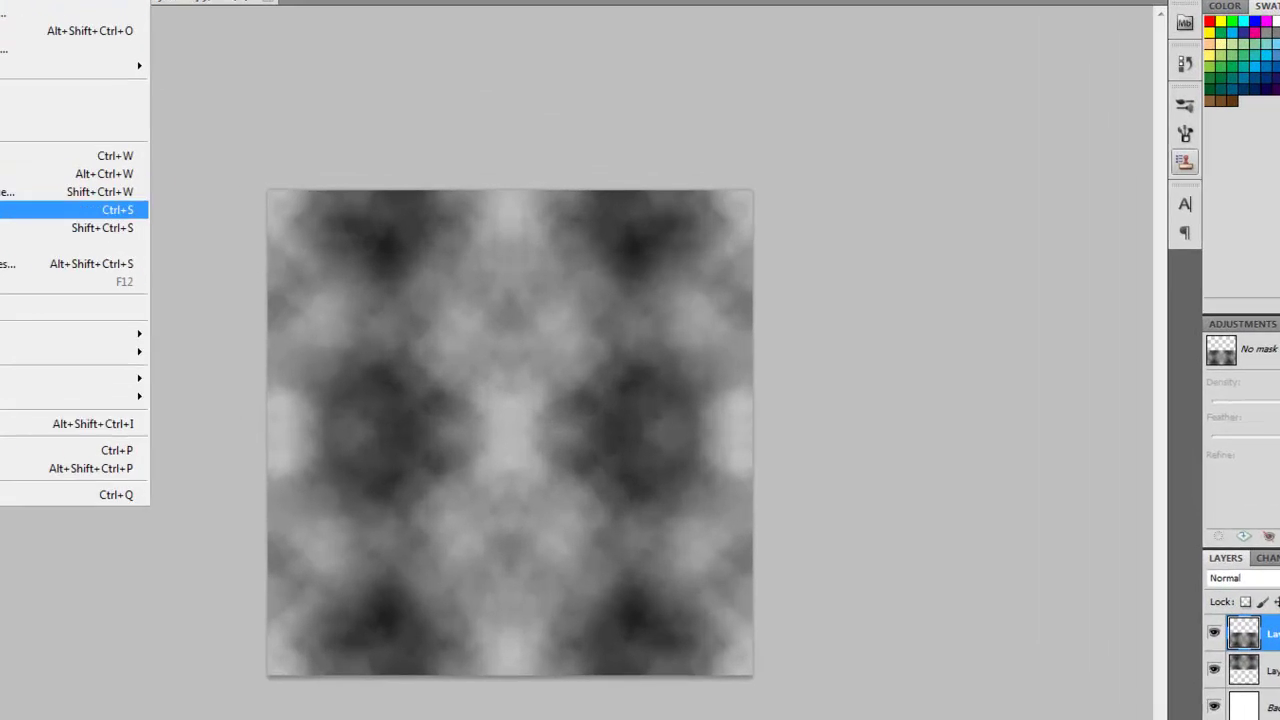
{"action": "left_click", "coordinate": [75, 209]}
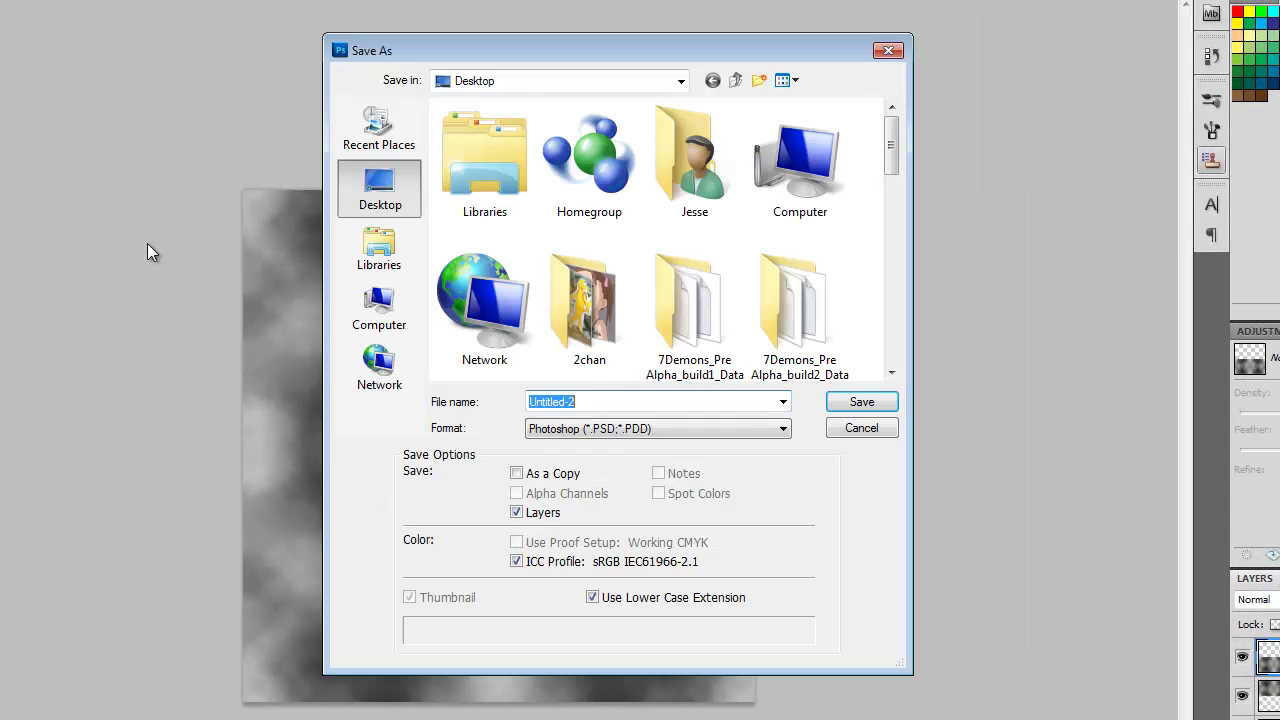
{"action": "left_click_drag", "start_coordinate": [893, 150], "coordinate": [893, 286]}
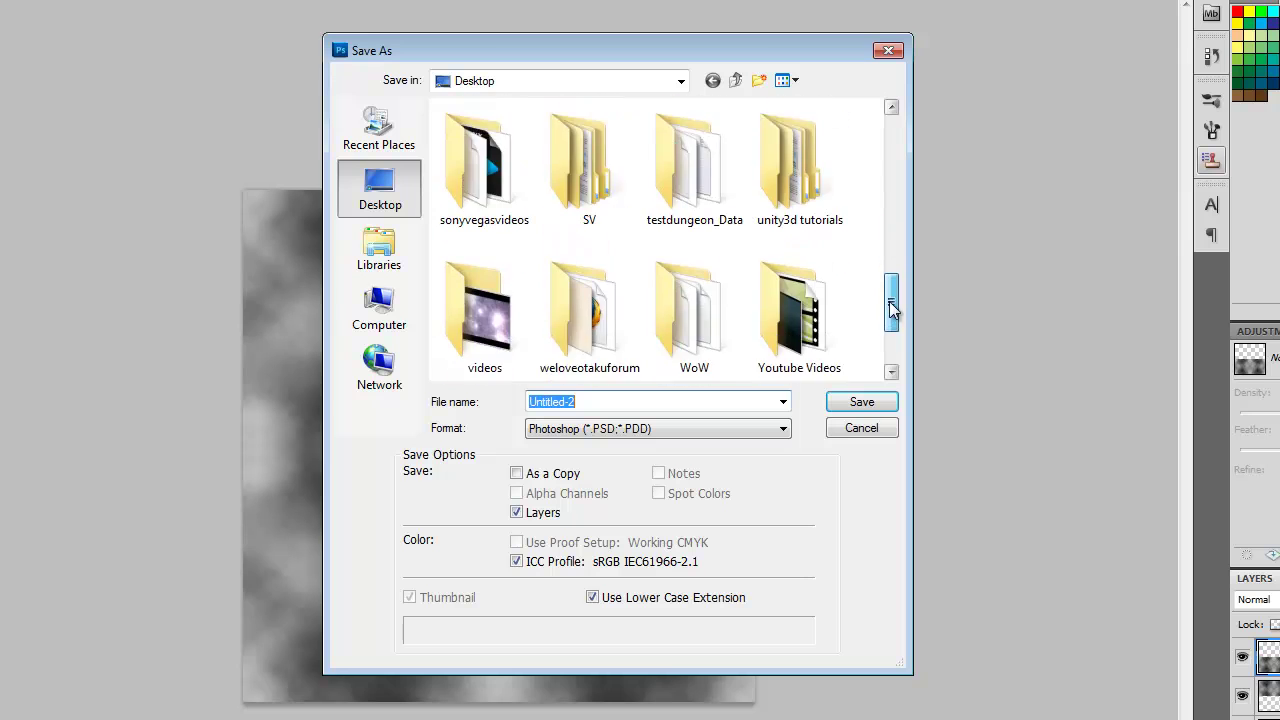
{"action": "left_click", "coordinate": [778, 167]}
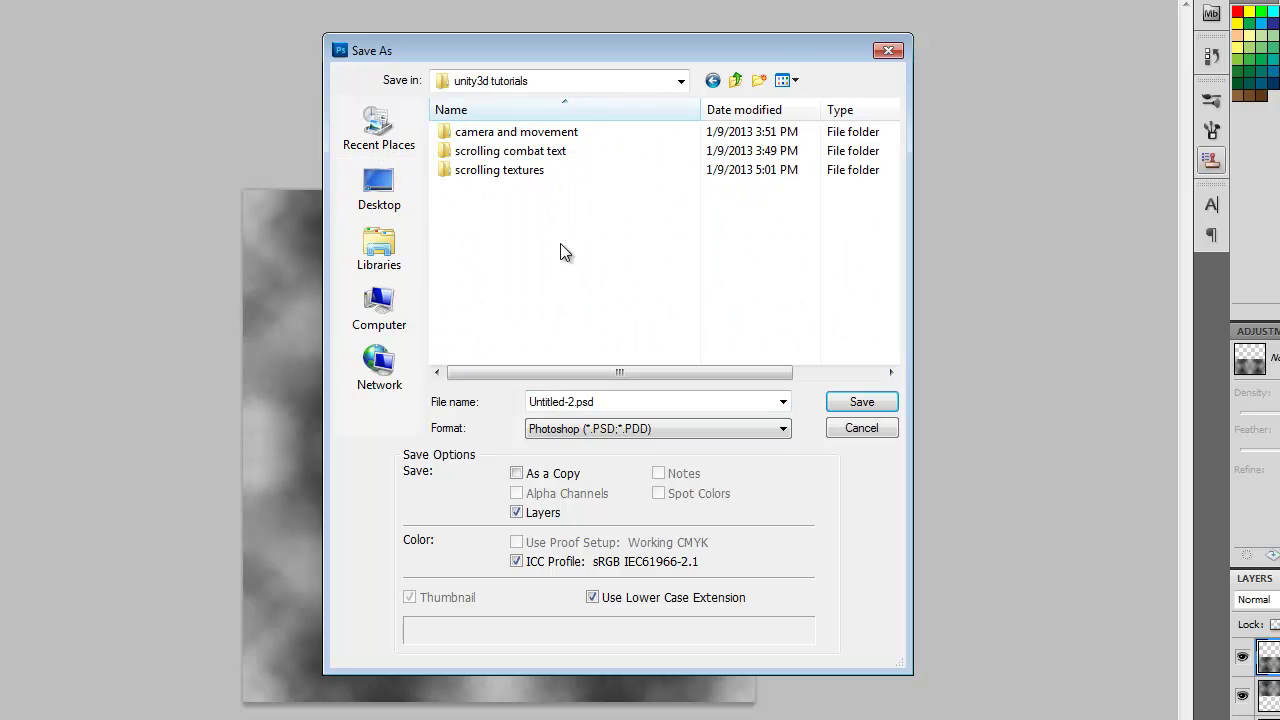
{"action": "double_click", "coordinate": [534, 170]}
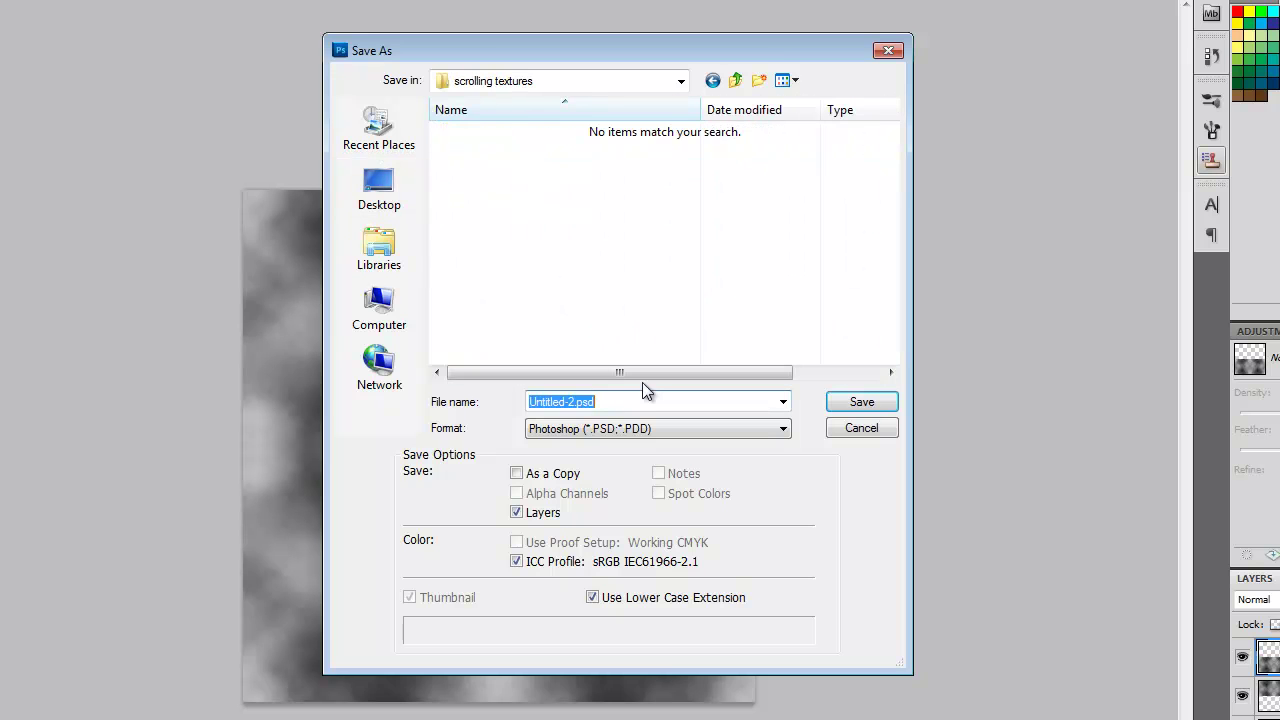
{"action": "type", "text": "scrollingte"}
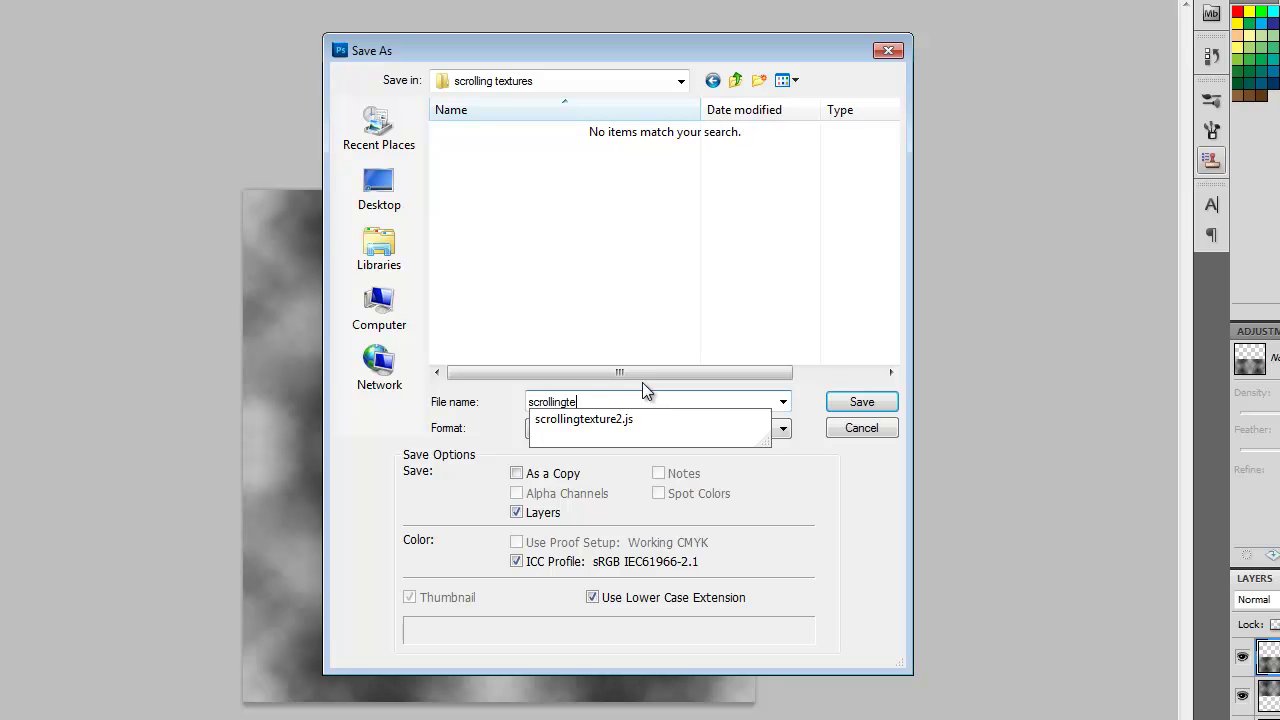
{"action": "type", "text": "xture"}
{"action": "left_click", "coordinate": [785, 428]}
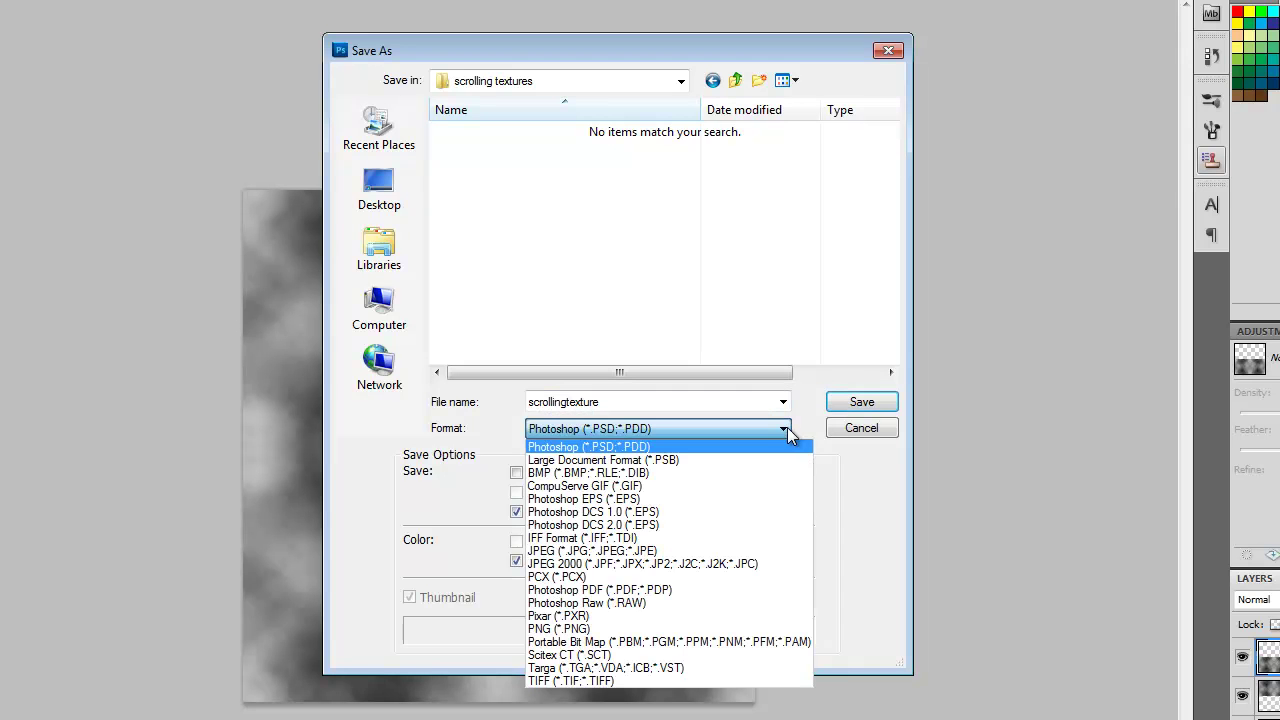
{"action": "left_click", "coordinate": [692, 628]}
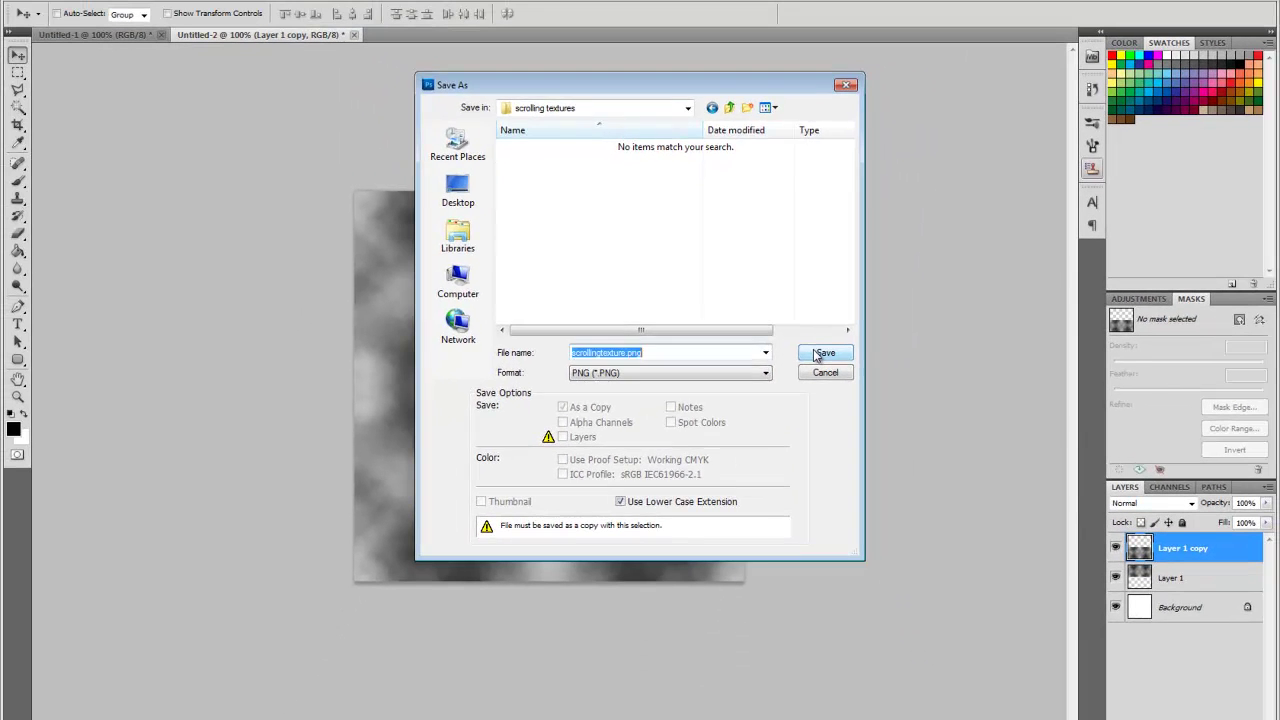
{"action": "left_click", "coordinate": [817, 355]}
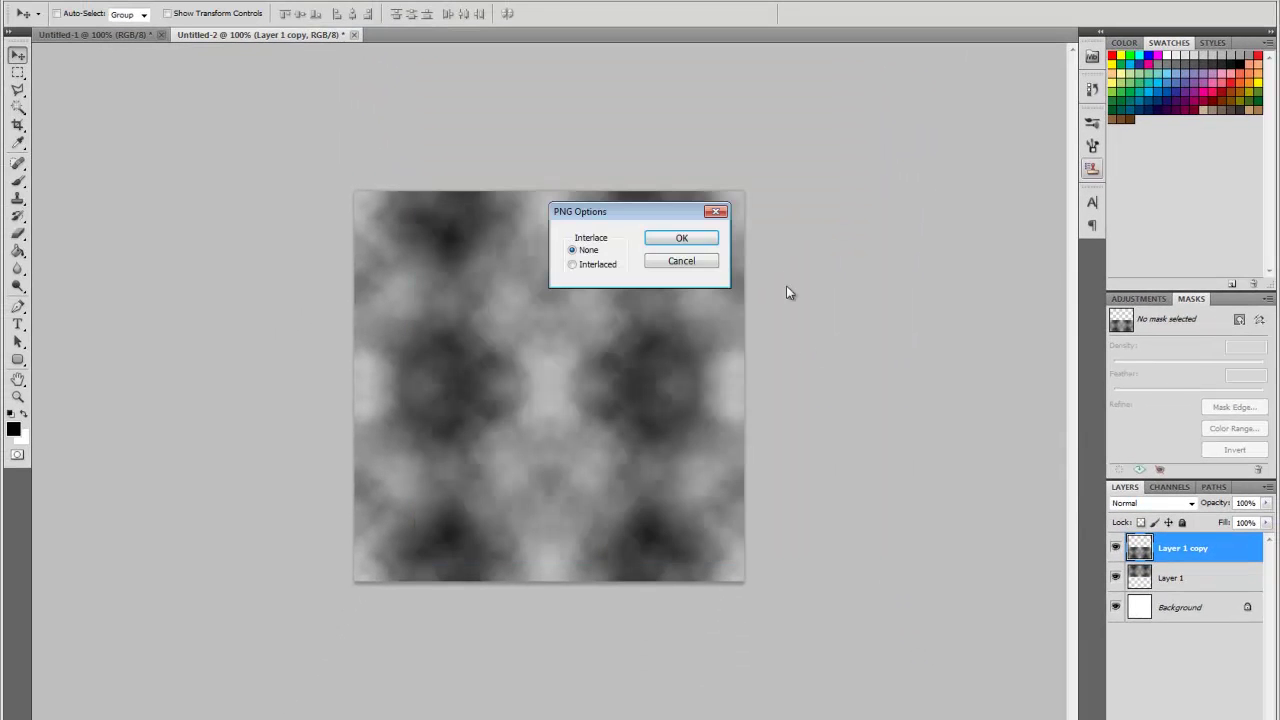
{"action": "left_click", "coordinate": [707, 242]}
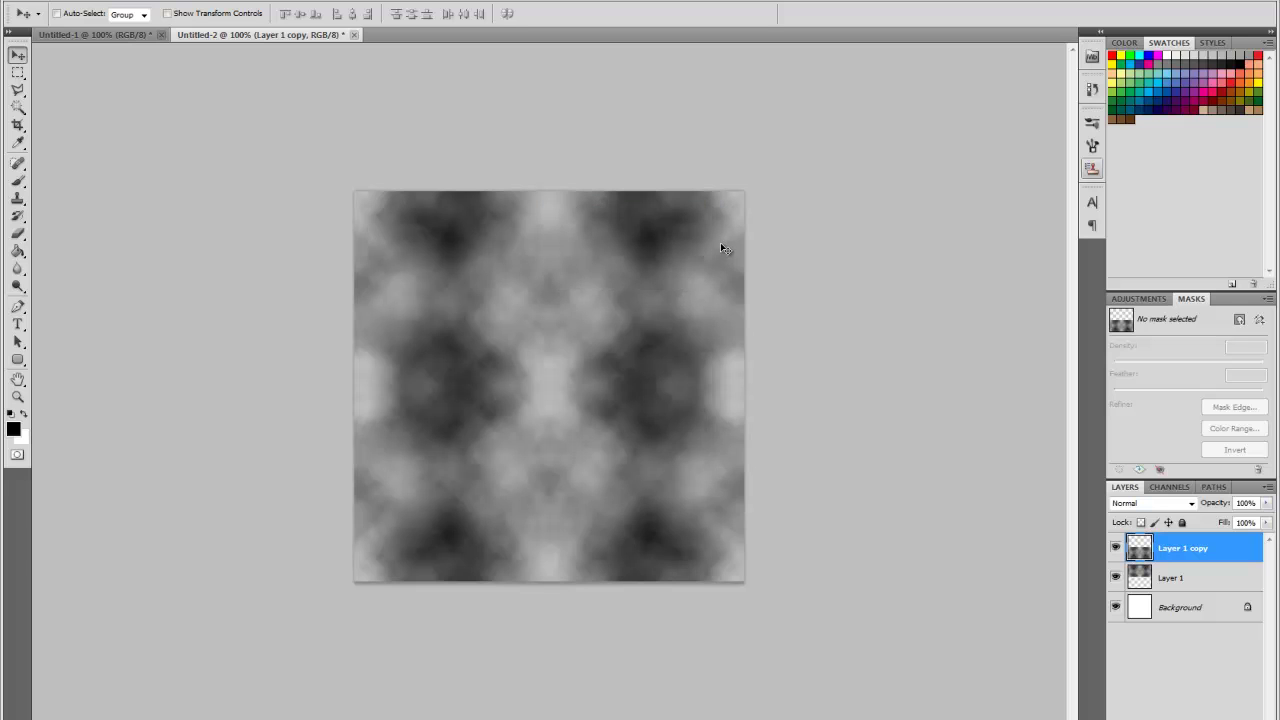
{"action": "left_click", "coordinate": [1267, 504]}
{"action": "left_click", "coordinate": [972, 437]}
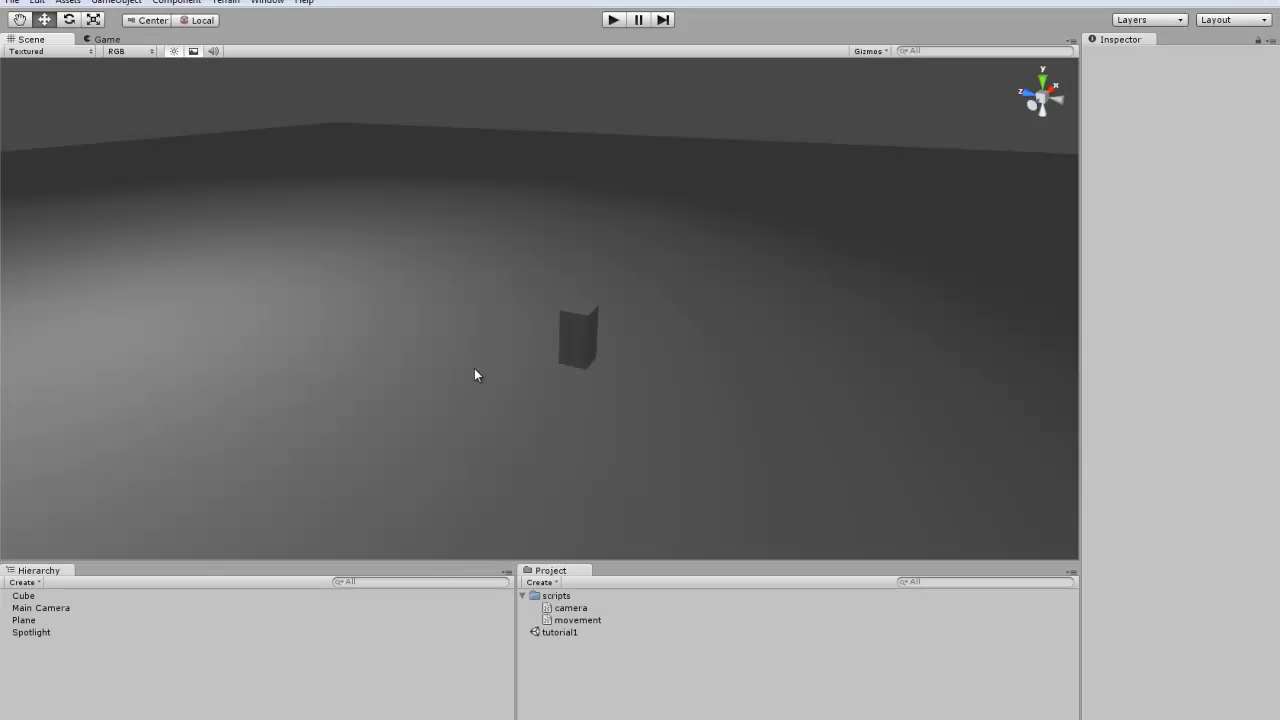
Step: Start importing a new asset into the Unity scripts folder
{"action": "mouse_move", "coordinate": [475, 375]}
{"action": "right_mouse_down"}
{"action": "mouse_move", "coordinate": [500, 420]}
{"action": "mouse_move", "coordinate": [480, 388]}
{"action": "right_mouse_up"}
{"action": "left_click", "coordinate": [549, 596]}
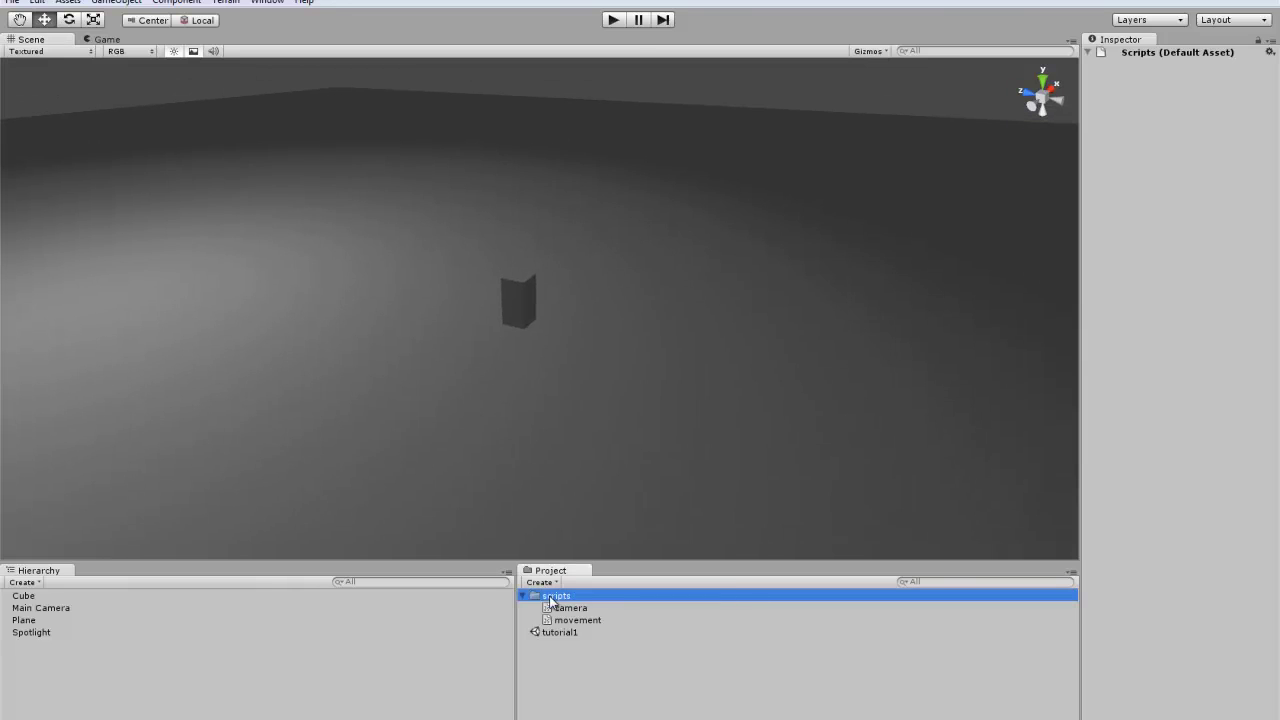
{"action": "right_click", "coordinate": [549, 597]}
{"action": "left_click", "coordinate": [610, 430]}
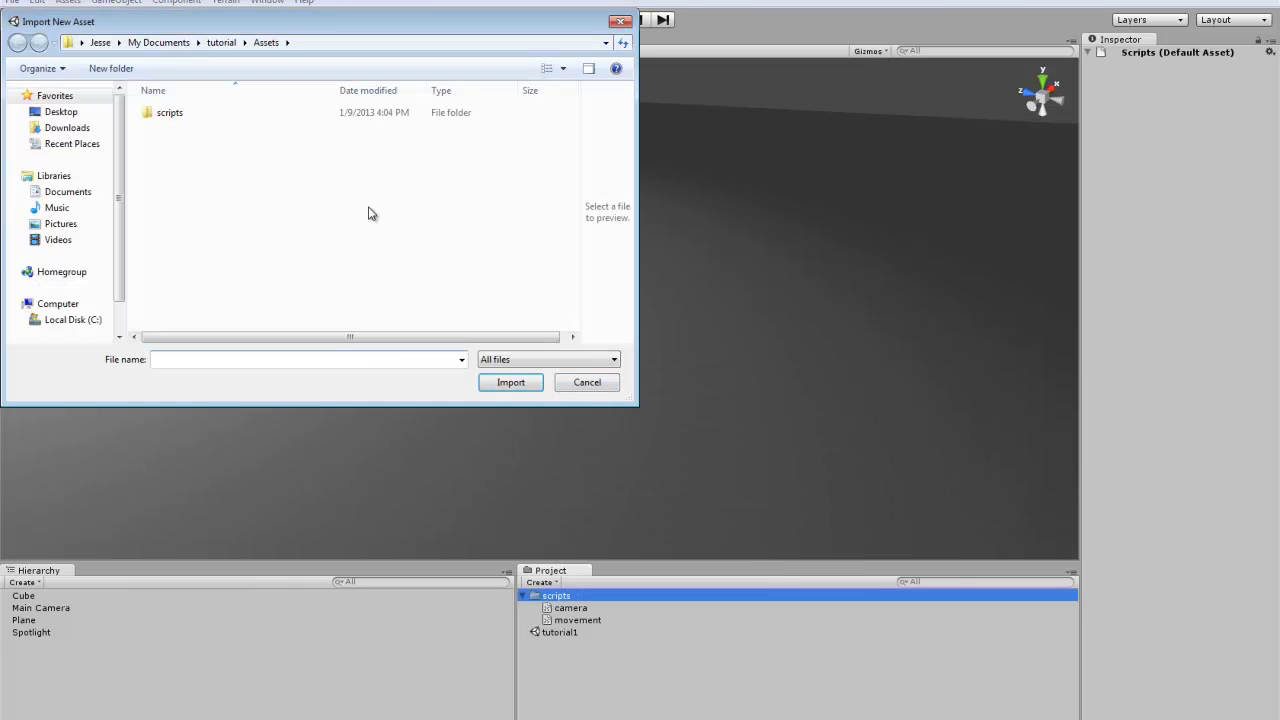
Step: Browse to Desktop's unity3d tutorials scrolling textures folder and pick the scrollingtexture2 script
{"action": "double_click", "coordinate": [230, 115]}
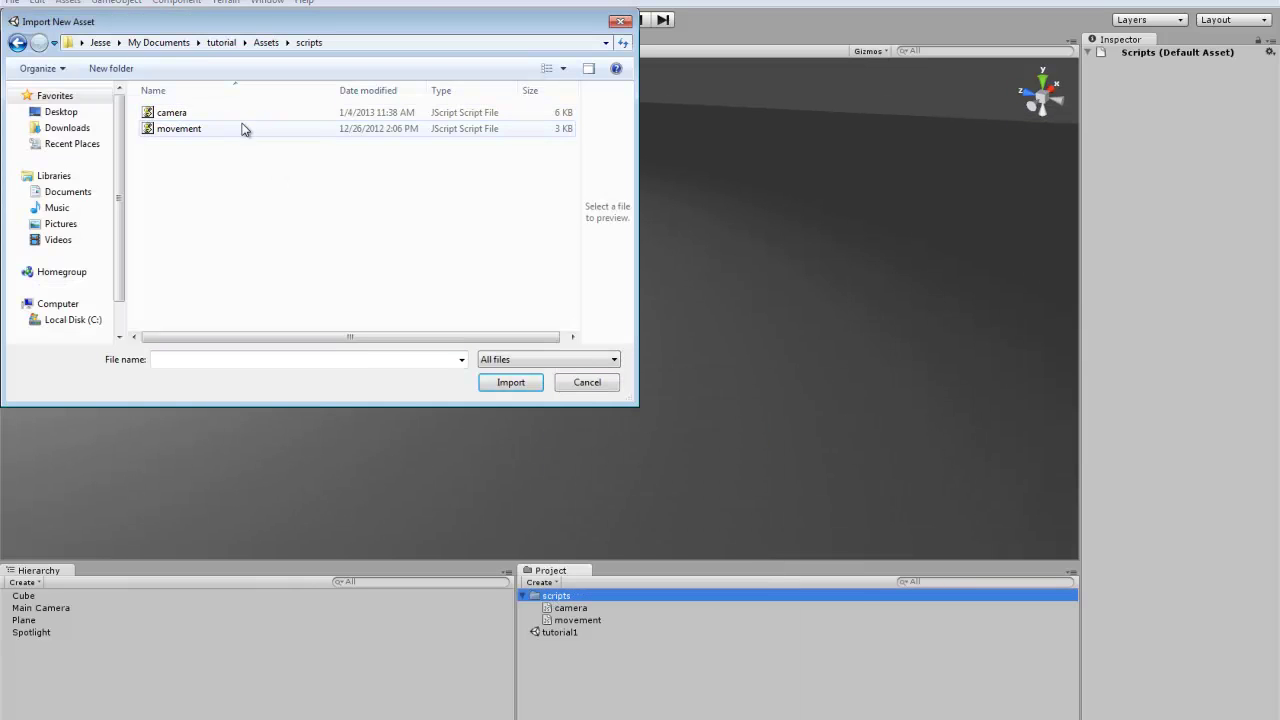
{"action": "left_click", "coordinate": [18, 43]}
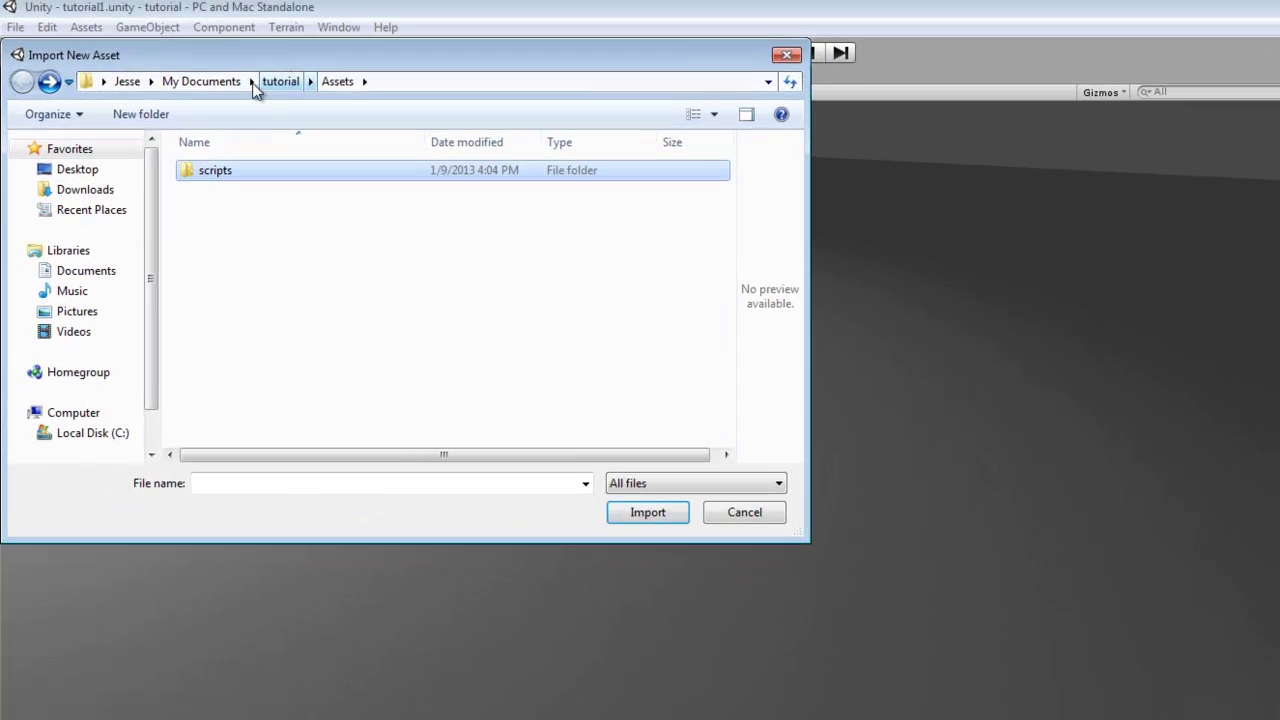
{"action": "left_click", "coordinate": [221, 42]}
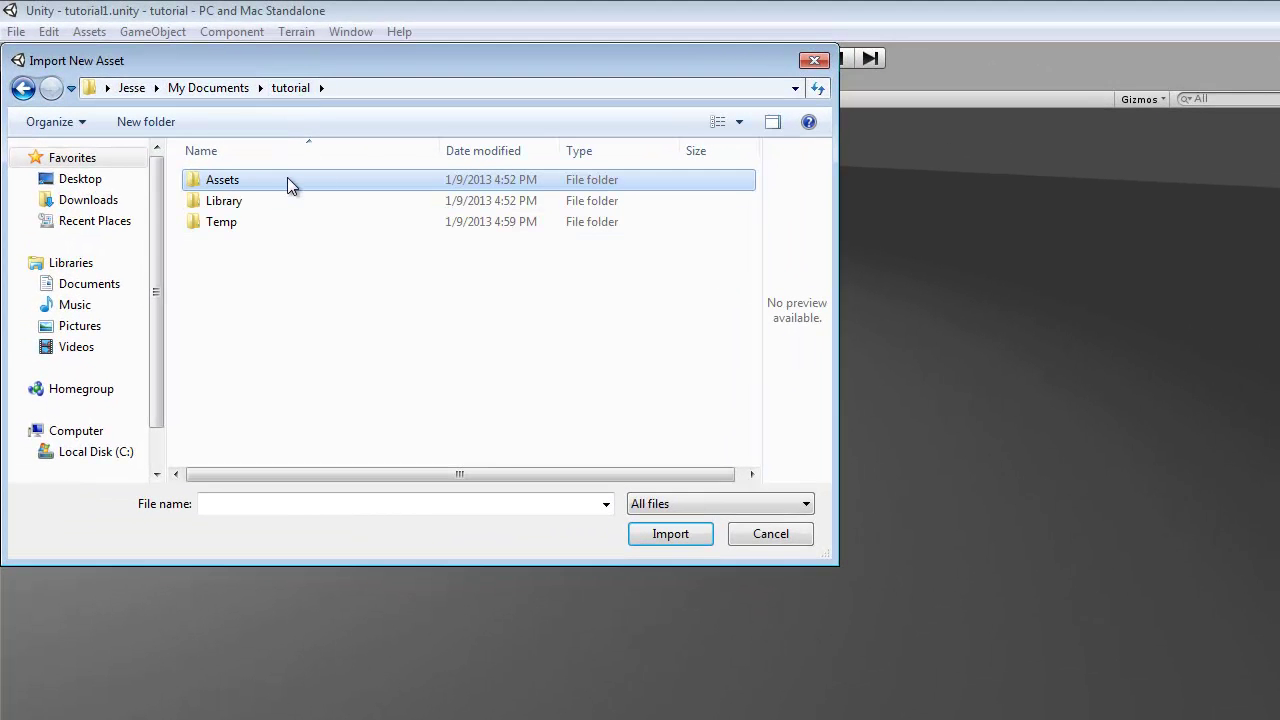
{"action": "left_click", "coordinate": [80, 178]}
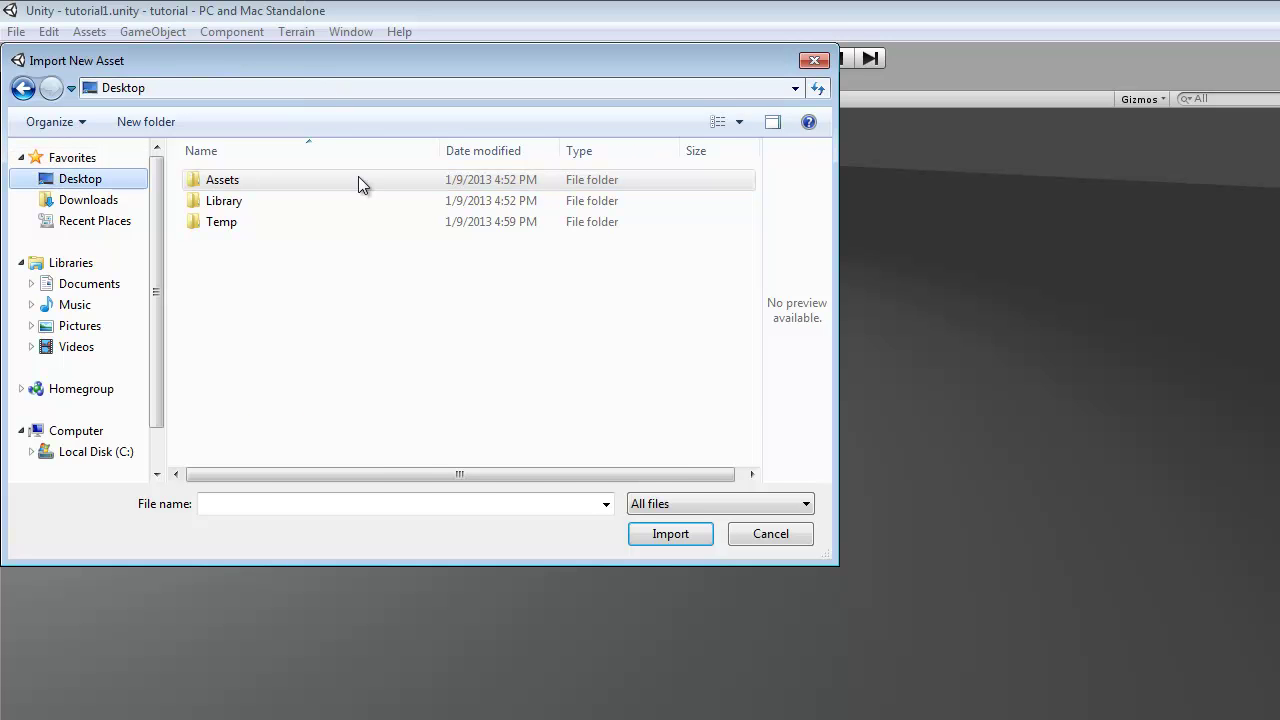
{"action": "left_click_drag", "start_coordinate": [752, 200], "coordinate": [769, 307]}
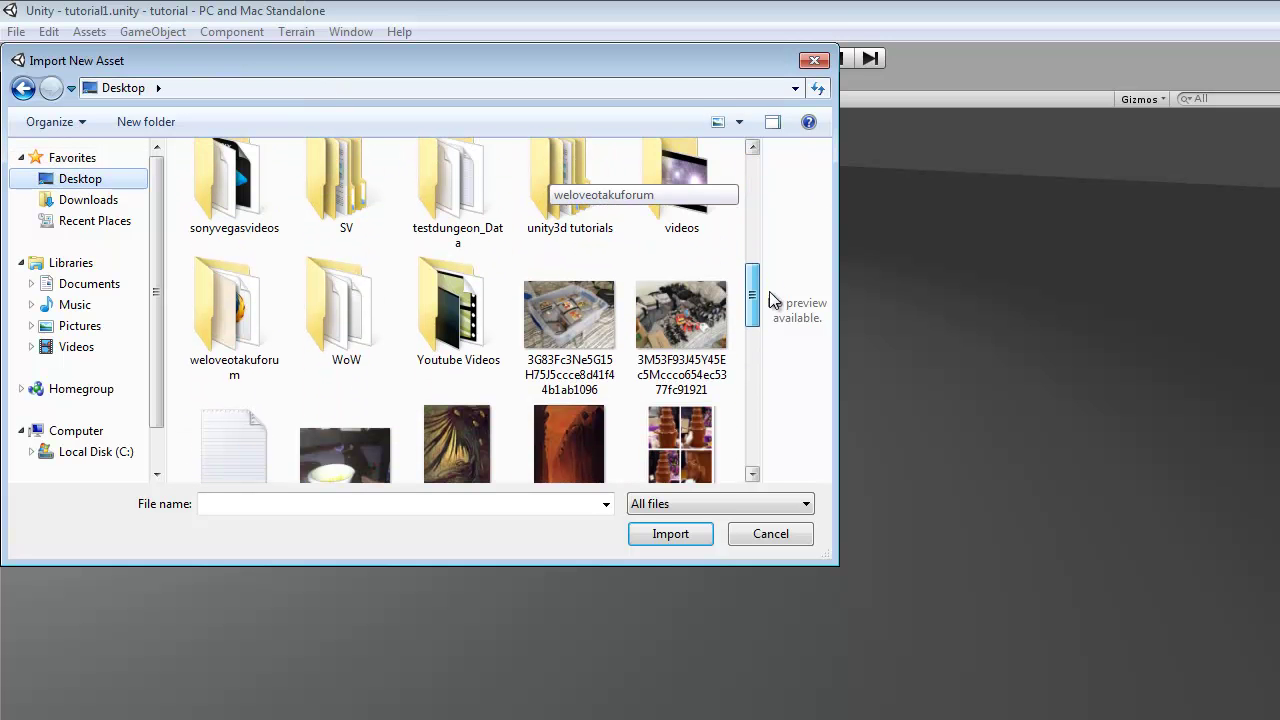
{"action": "double_click", "coordinate": [572, 150]}
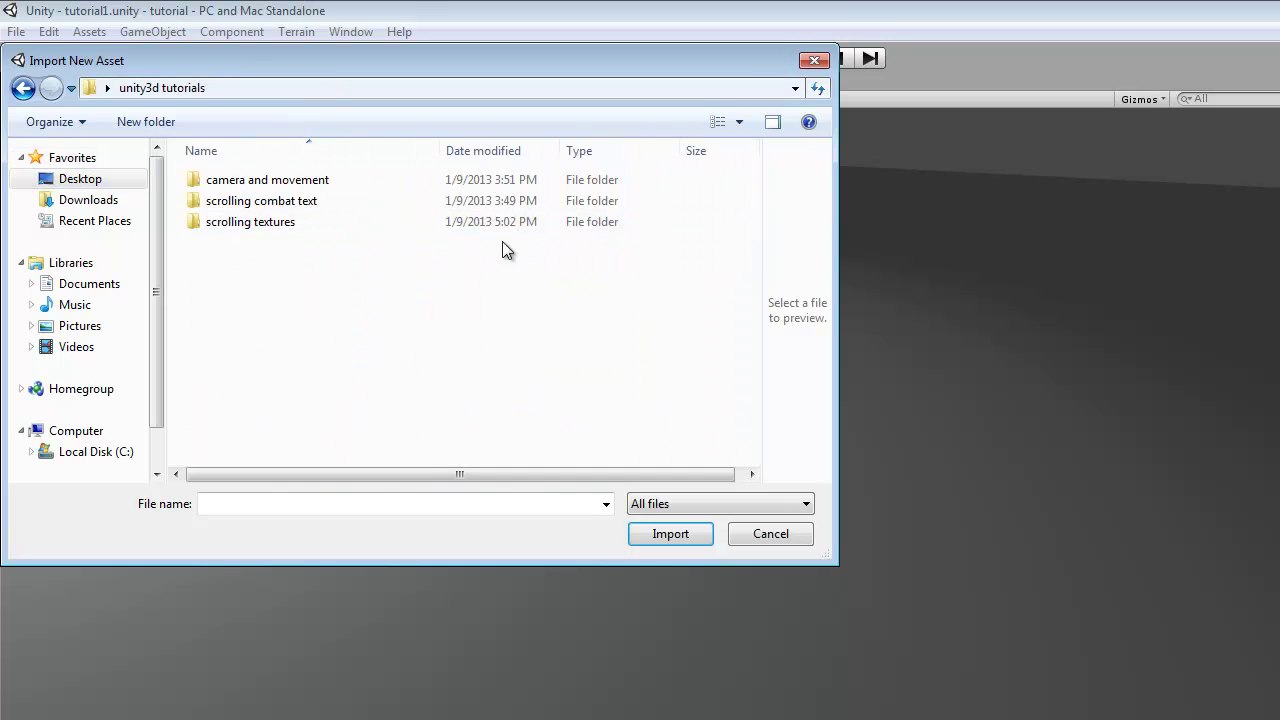
{"action": "double_click", "coordinate": [327, 223]}
{"action": "left_click", "coordinate": [374, 226]}
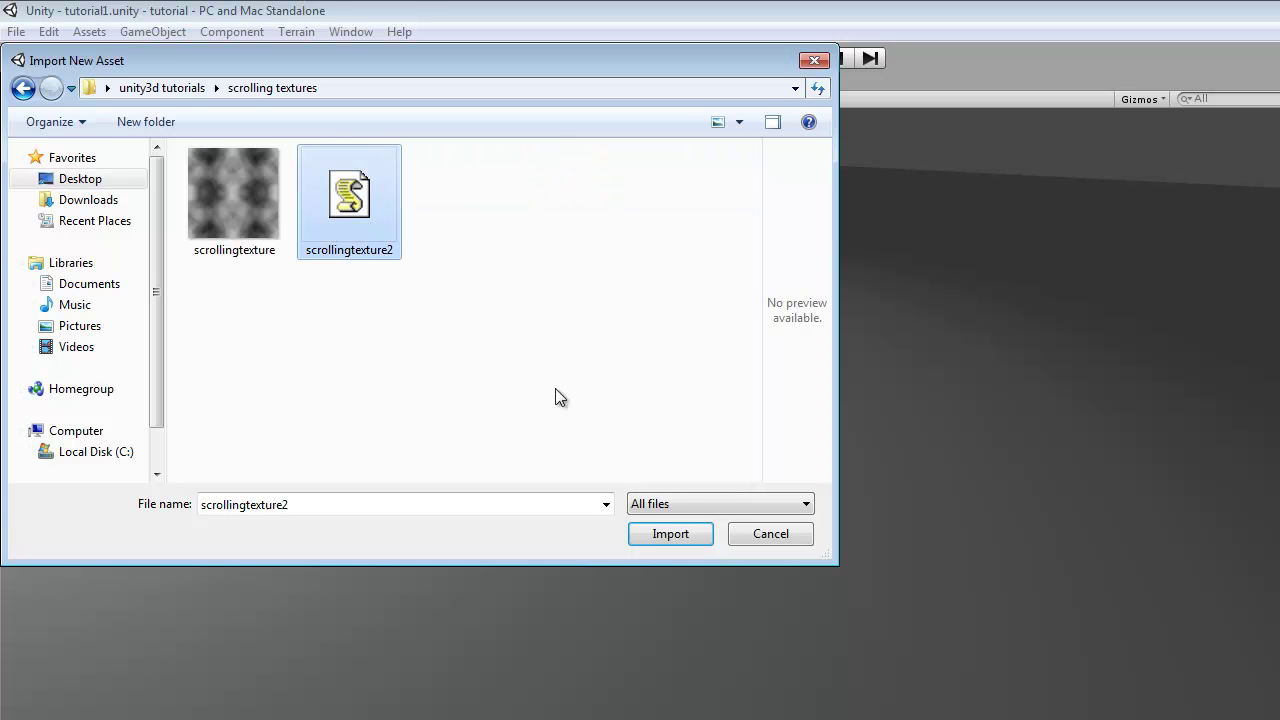
Step: Import the scrollingtexture2 script and create a new project folder named textures
{"action": "left_click", "coordinate": [518, 387]}
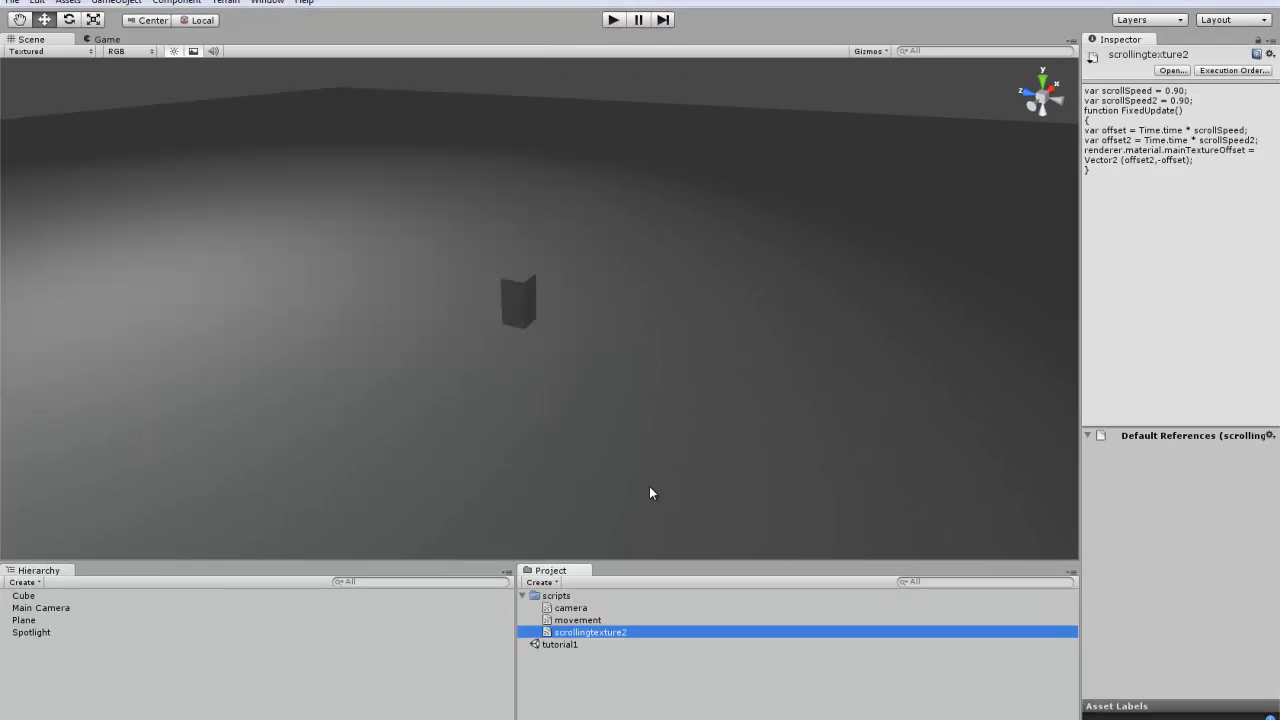
{"action": "right_click", "coordinate": [600, 669]}
{"action": "mouse_move", "coordinate": [634, 431]}
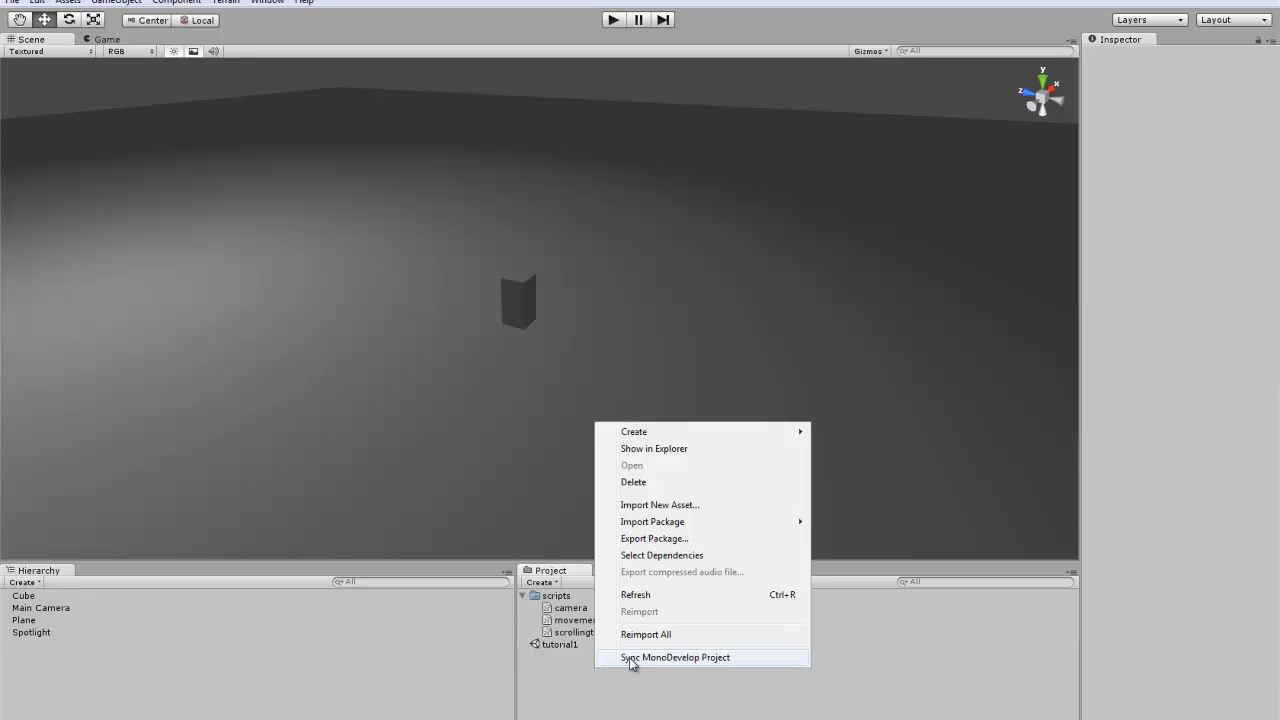
{"action": "left_click", "coordinate": [845, 432]}
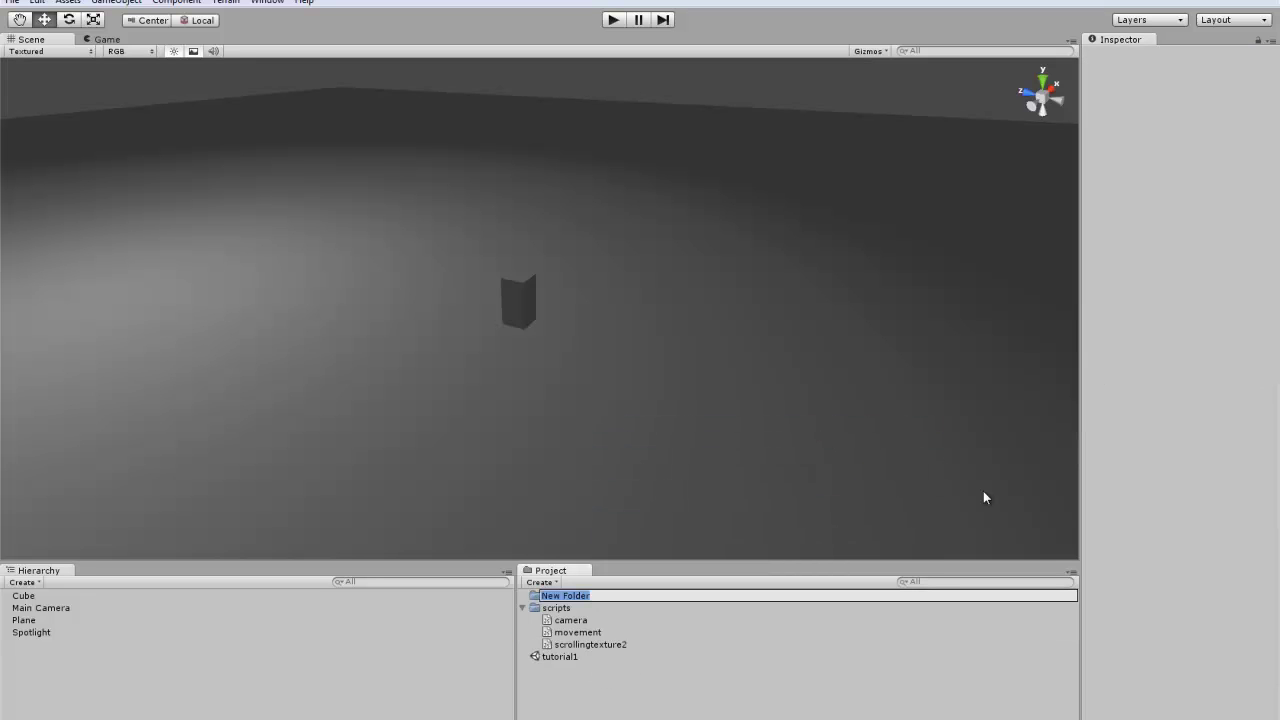
{"action": "type", "text": "textures"}
{"action": "key", "text": "Return"}
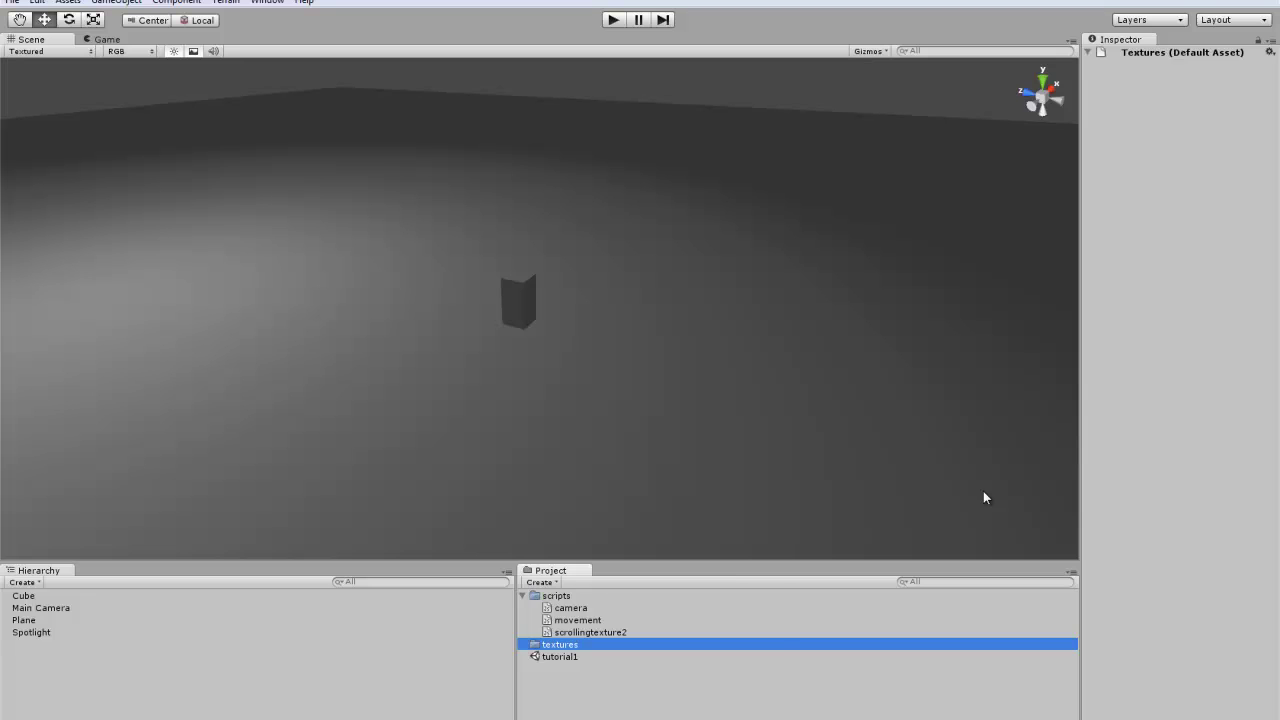
Step: Import the scrollingtexture clouds image into the textures folder
{"action": "right_click", "coordinate": [573, 652]}
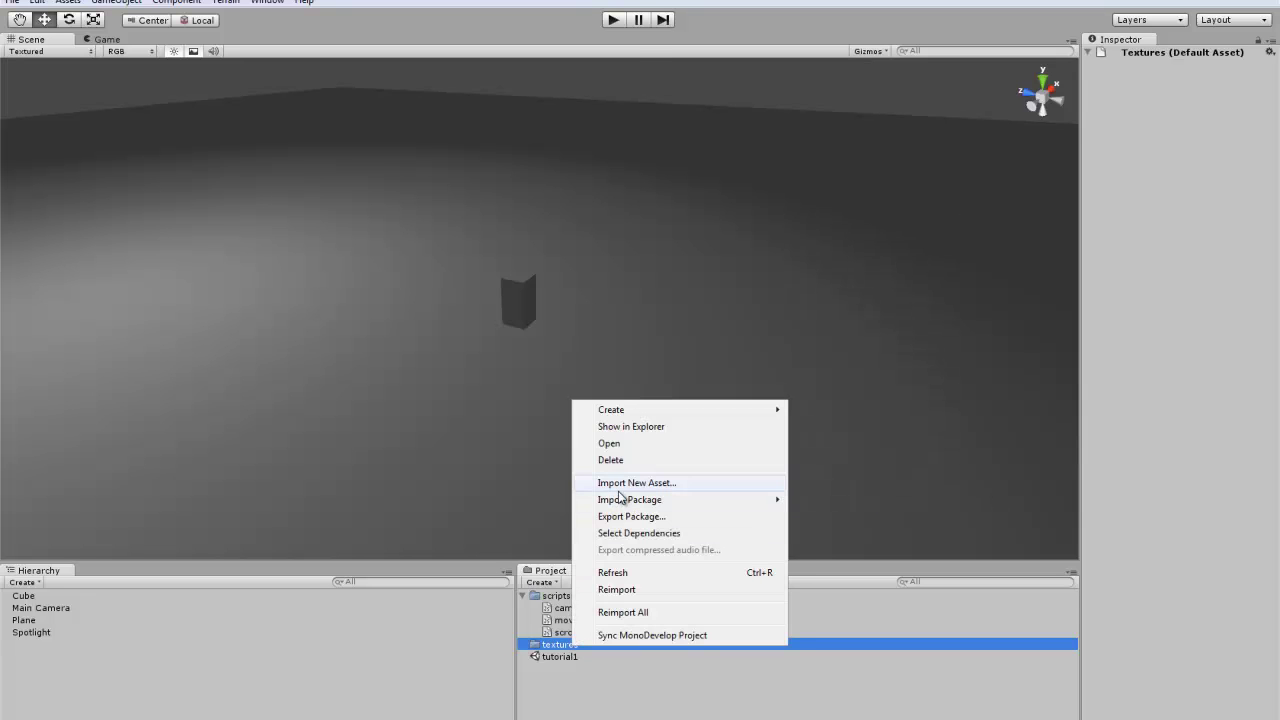
{"action": "left_click", "coordinate": [620, 489]}
{"action": "left_click", "coordinate": [198, 138]}
{"action": "left_click", "coordinate": [510, 384]}
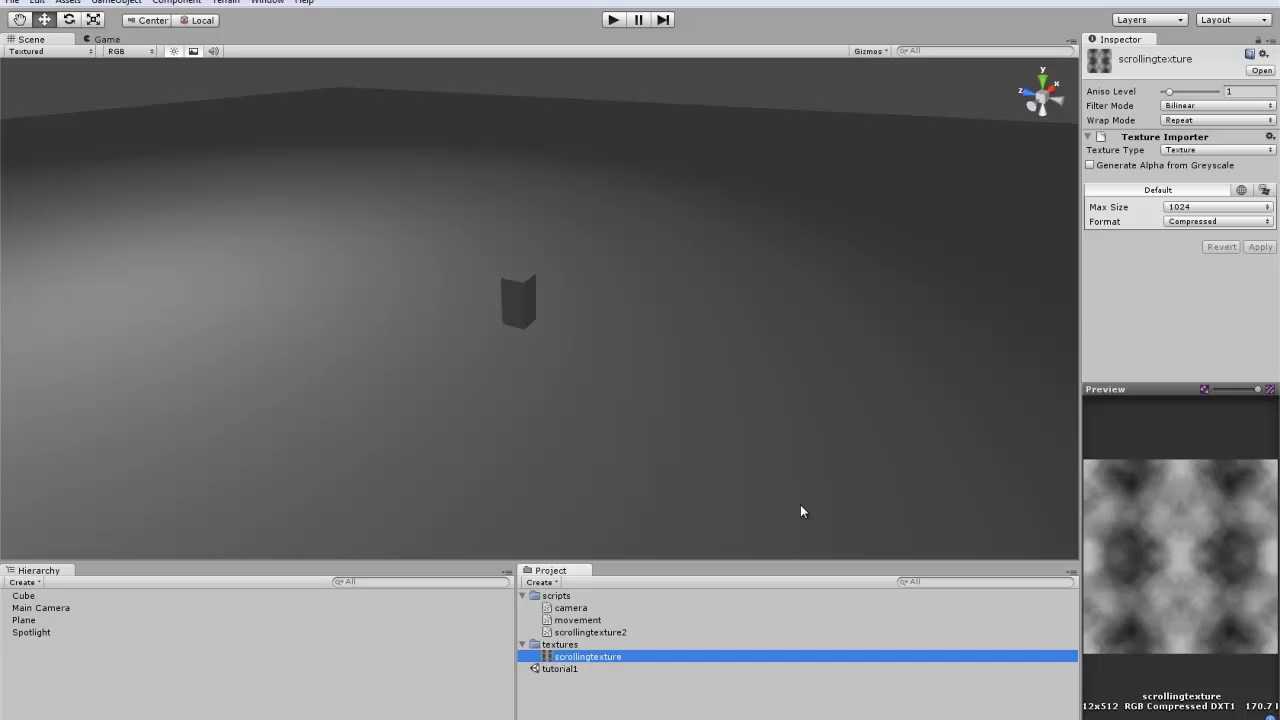
Step: Drag the scrollingtexture image and scrollingtexture2 script onto the selected Plane's Inspector
{"action": "left_click", "coordinate": [667, 331]}
{"action": "right_click_drag", "start_coordinate": [661, 336], "coordinate": [779, 364]}
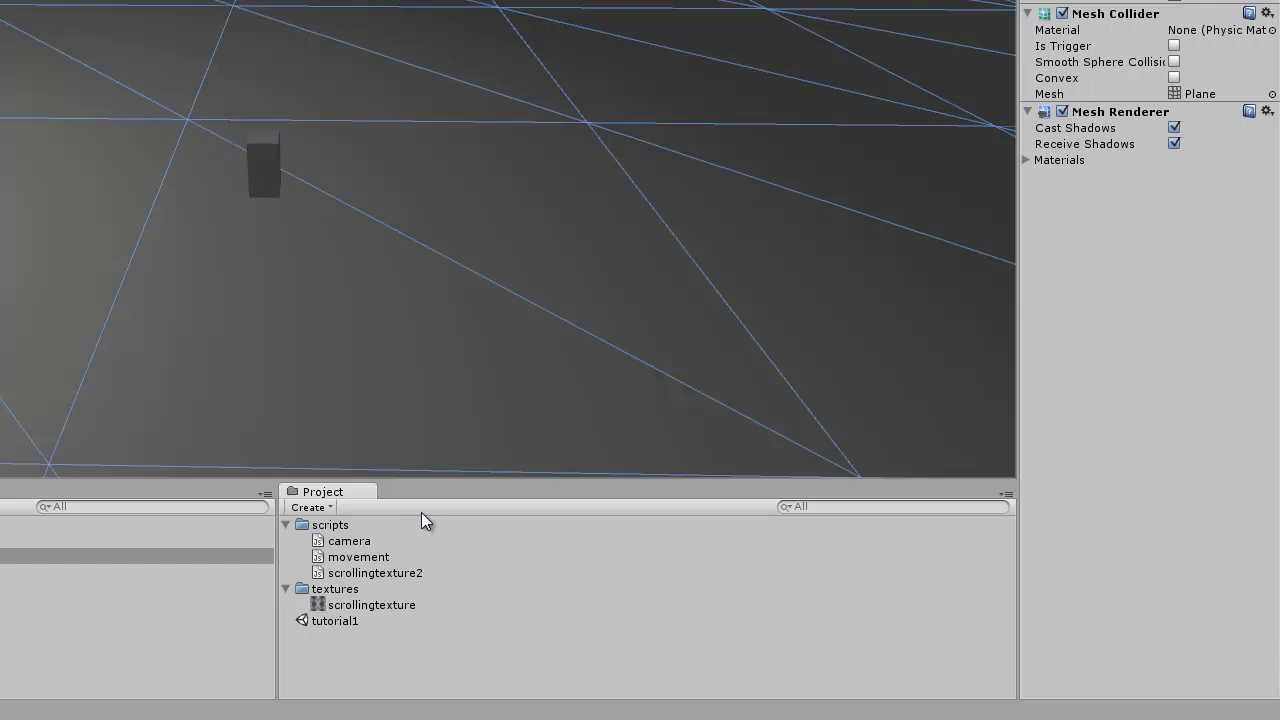
{"action": "left_click_drag", "start_coordinate": [365, 613], "coordinate": [1146, 420]}
{"action": "left_click_drag", "start_coordinate": [1223, 363], "coordinate": [1228, 372]}
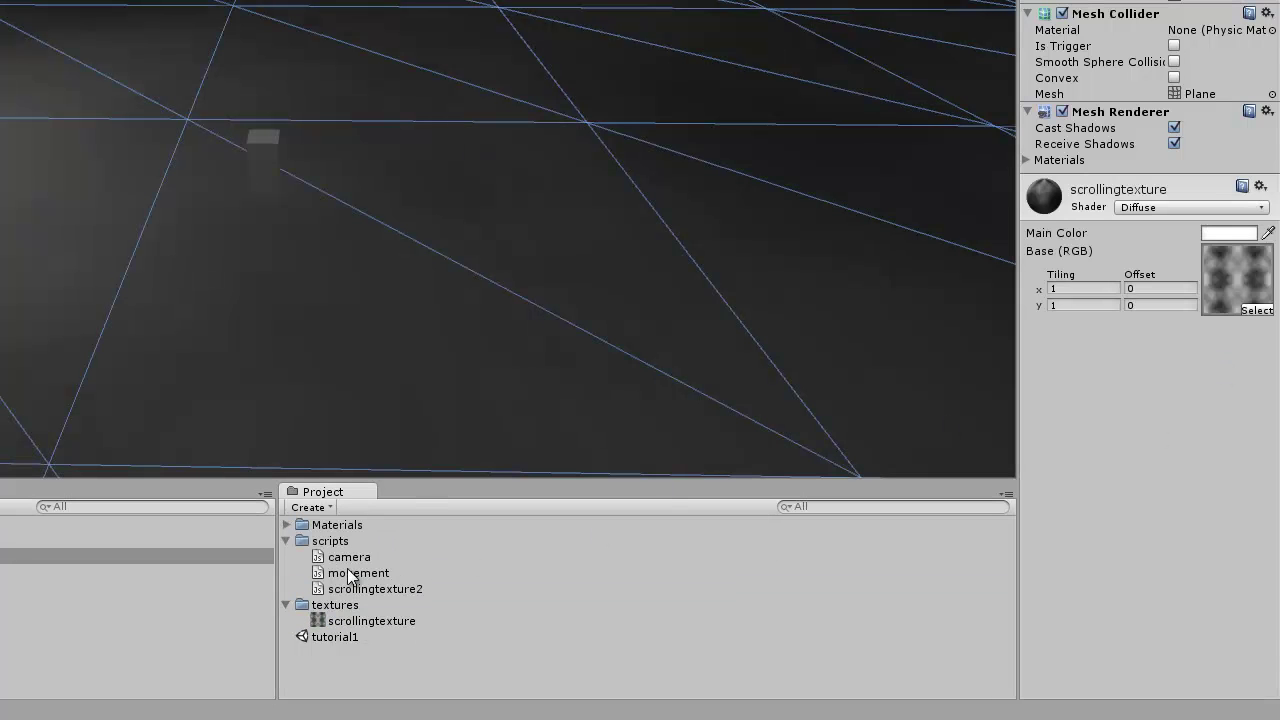
{"action": "left_click_drag", "start_coordinate": [366, 590], "coordinate": [1172, 444]}
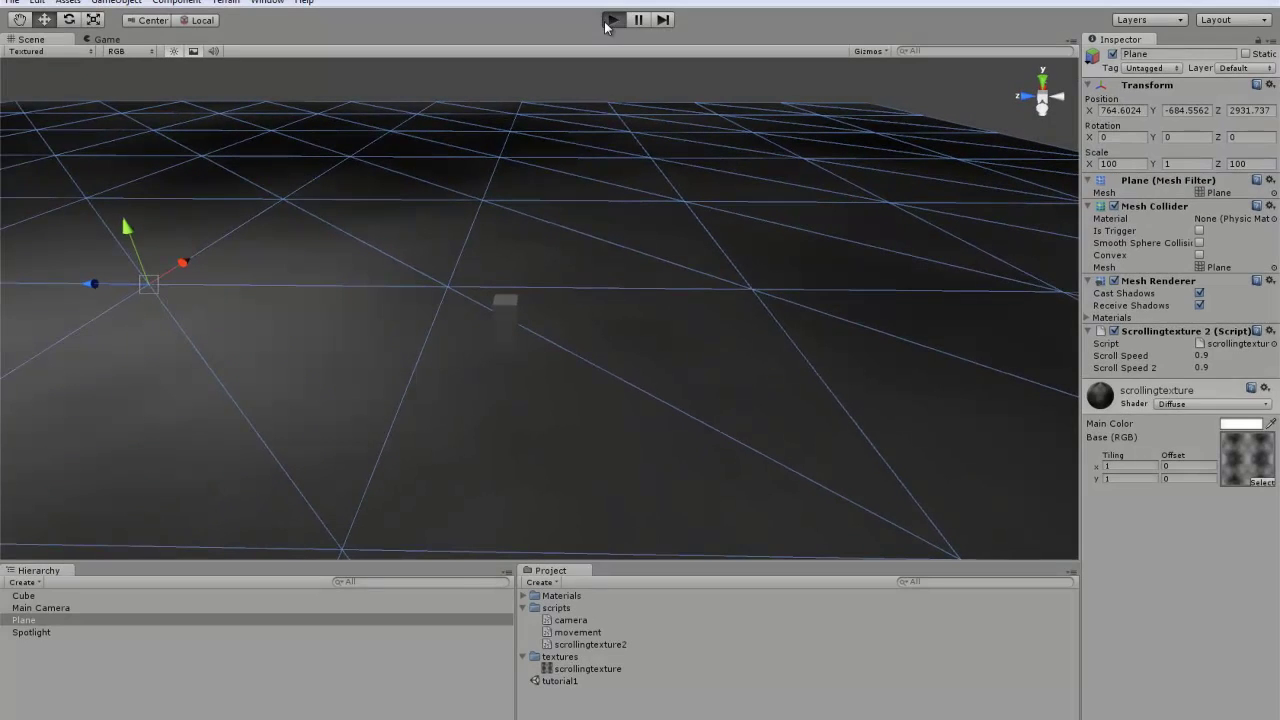
{"action": "left_click", "coordinate": [608, 21]}
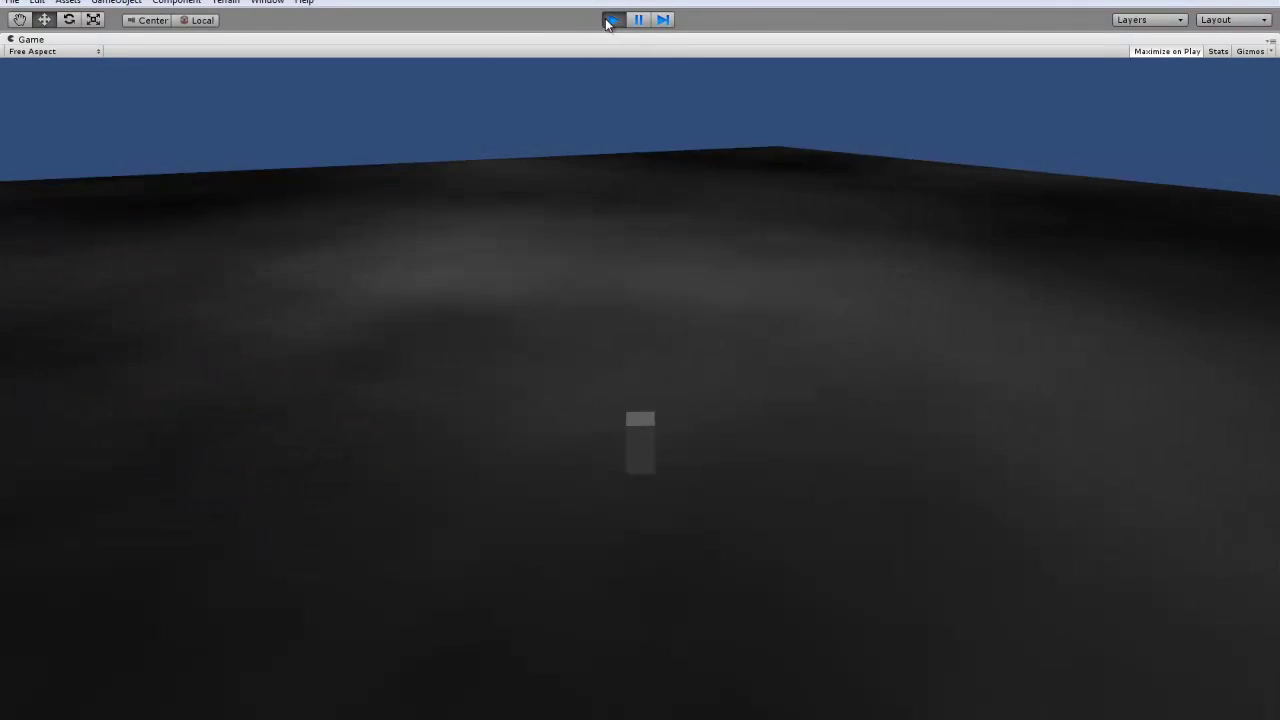
{"action": "left_click", "coordinate": [611, 20]}
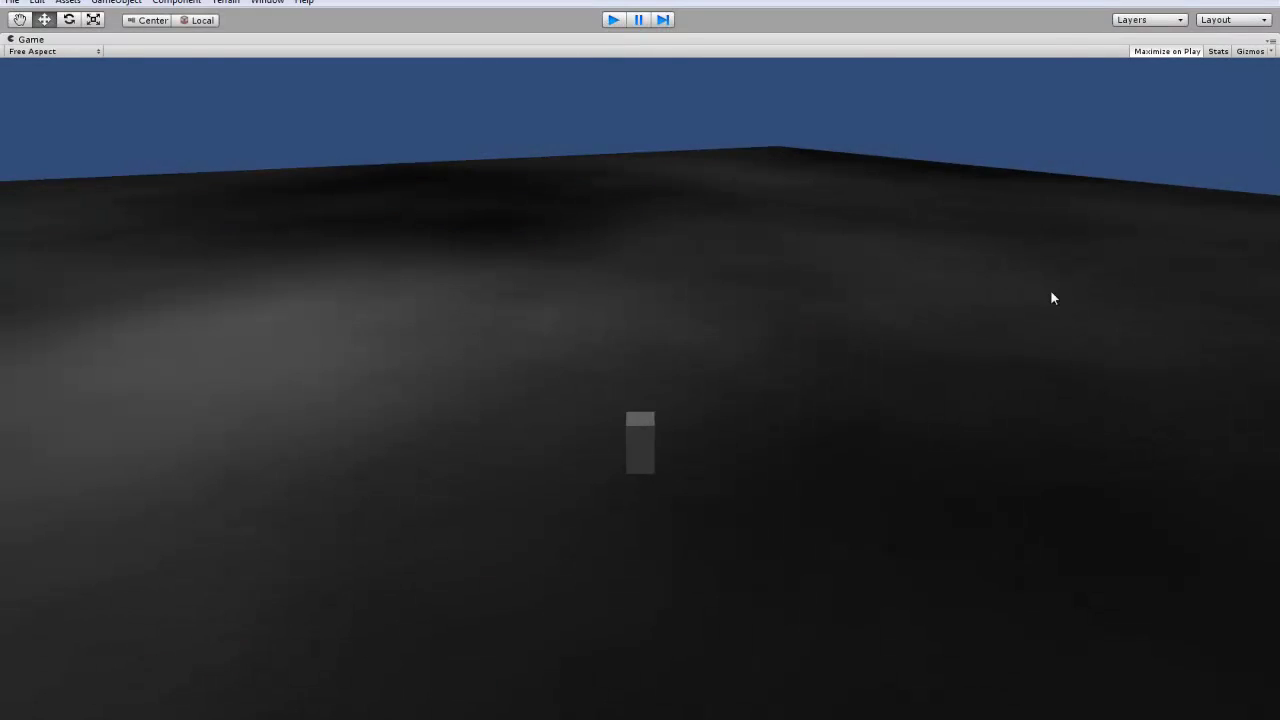
{"action": "left_click", "coordinate": [1233, 356]}
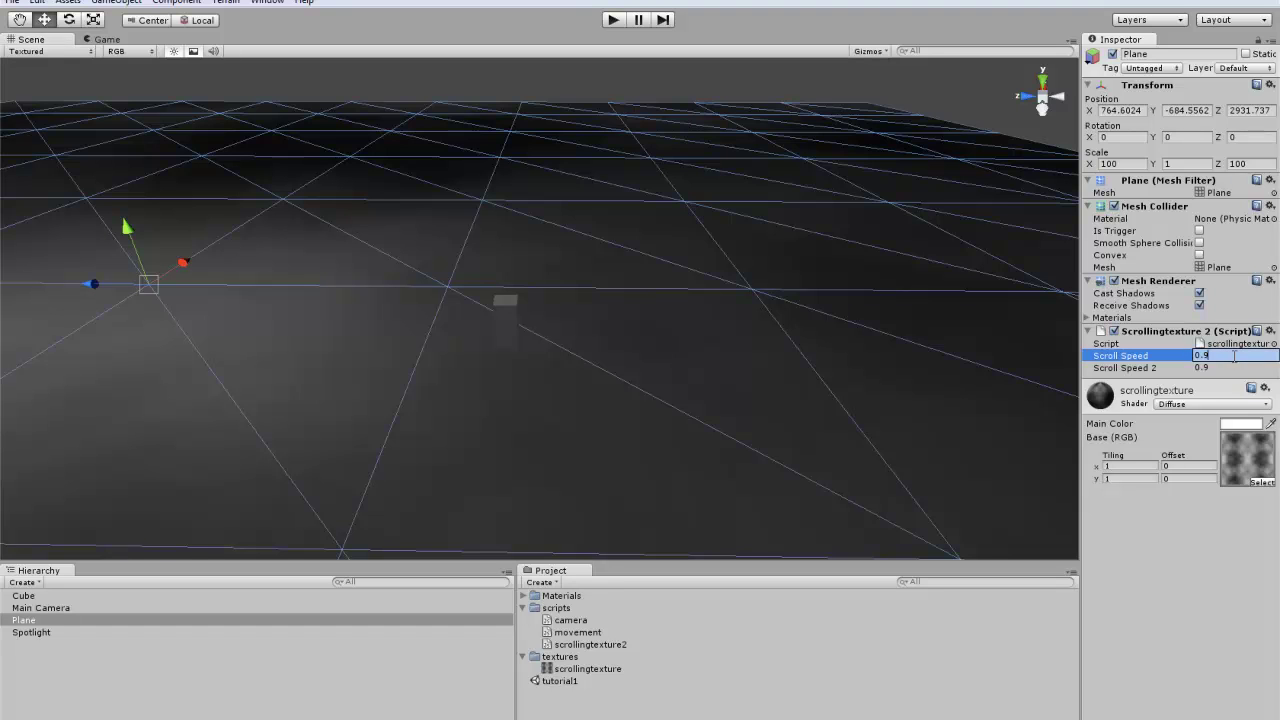
Step: Set Scroll Speed and Scroll Speed 2 to 0.1, then play the scene to test
{"action": "left_click", "coordinate": [1227, 368]}
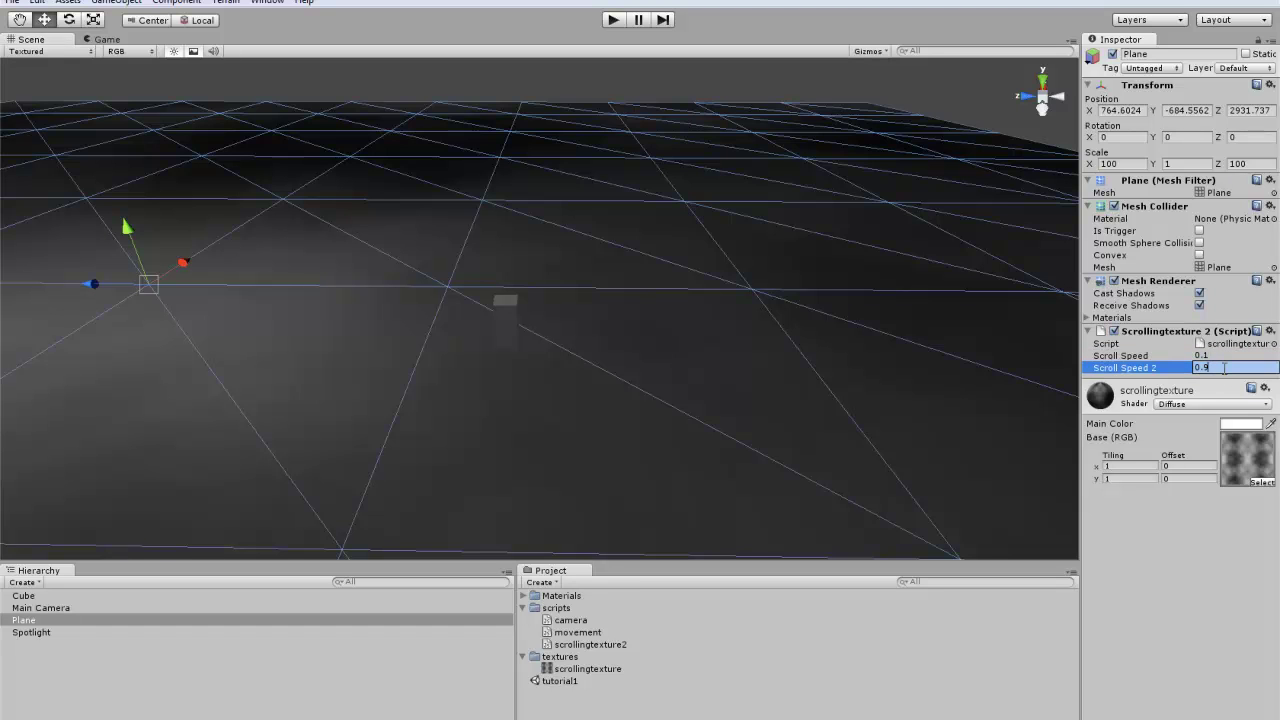
{"action": "type", "text": "0.1"}
{"action": "key", "text": "Return"}
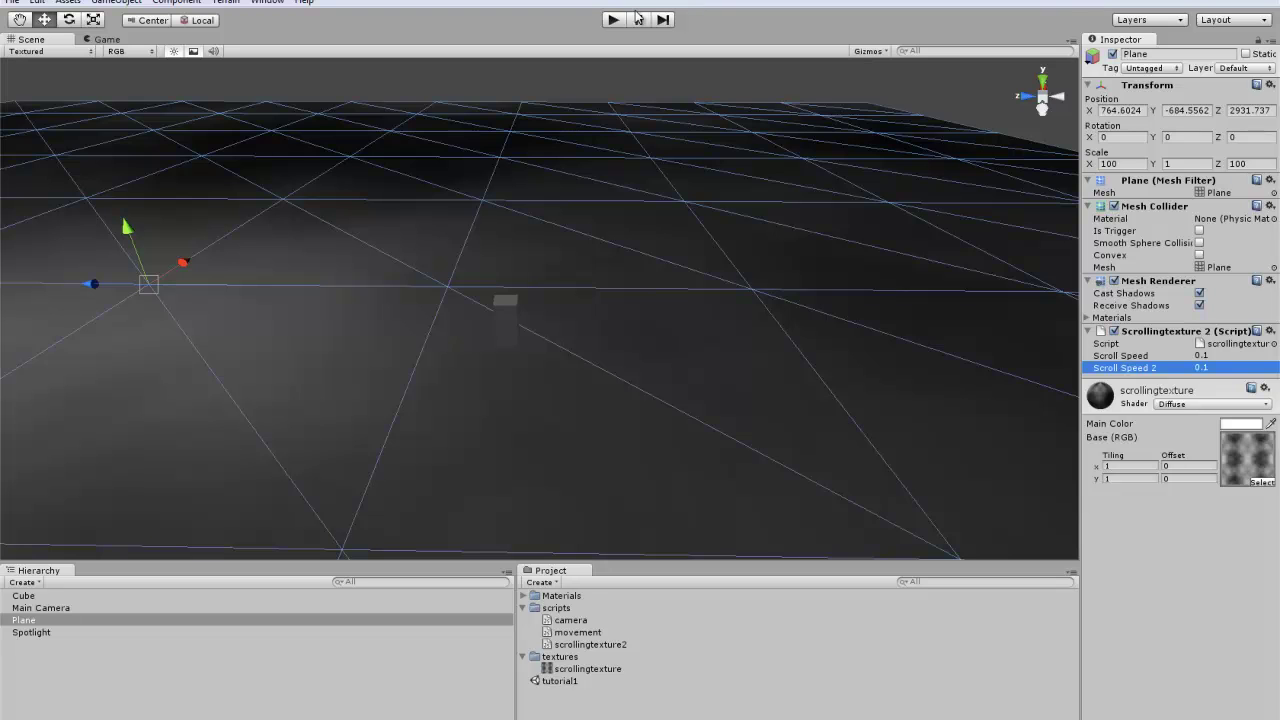
{"action": "left_click", "coordinate": [605, 26]}
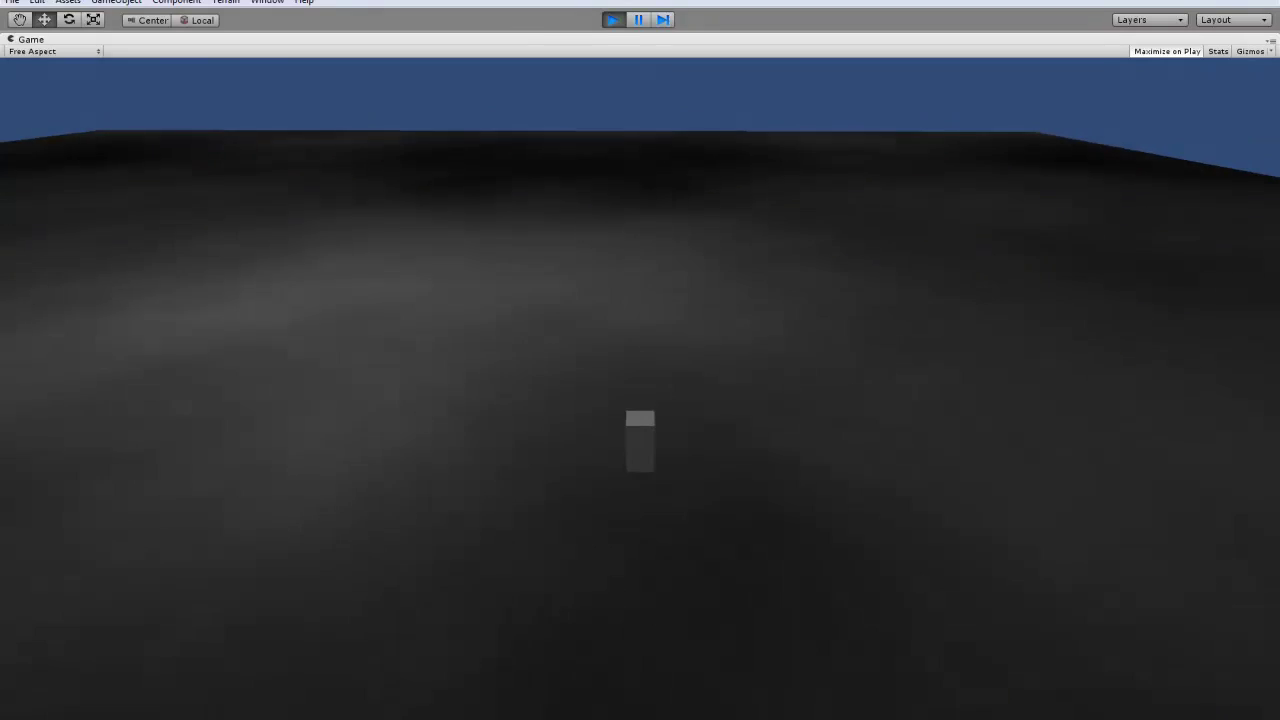
{"action": "left_click", "coordinate": [613, 20]}
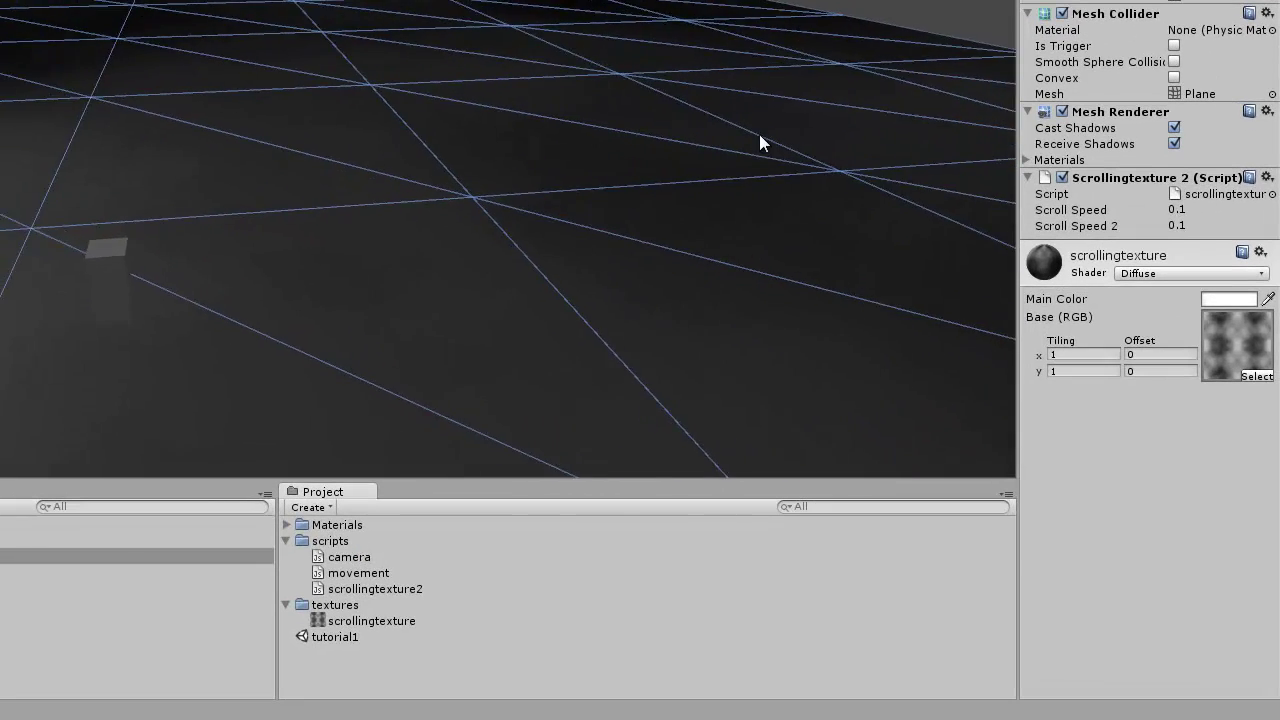
{"action": "mouse_move", "coordinate": [759, 134]}
{"action": "right_mouse_down"}
{"action": "mouse_move", "coordinate": [452, 174]}
{"action": "mouse_move", "coordinate": [443, 123]}
{"action": "right_mouse_up"}
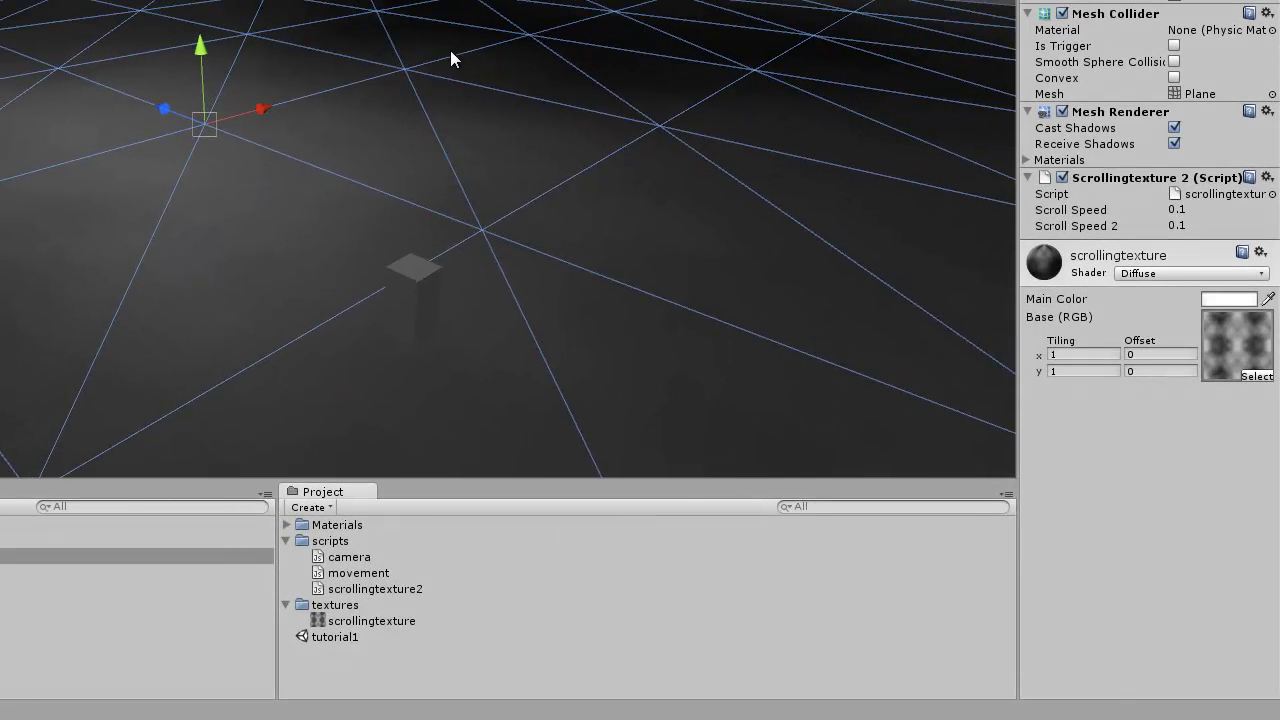